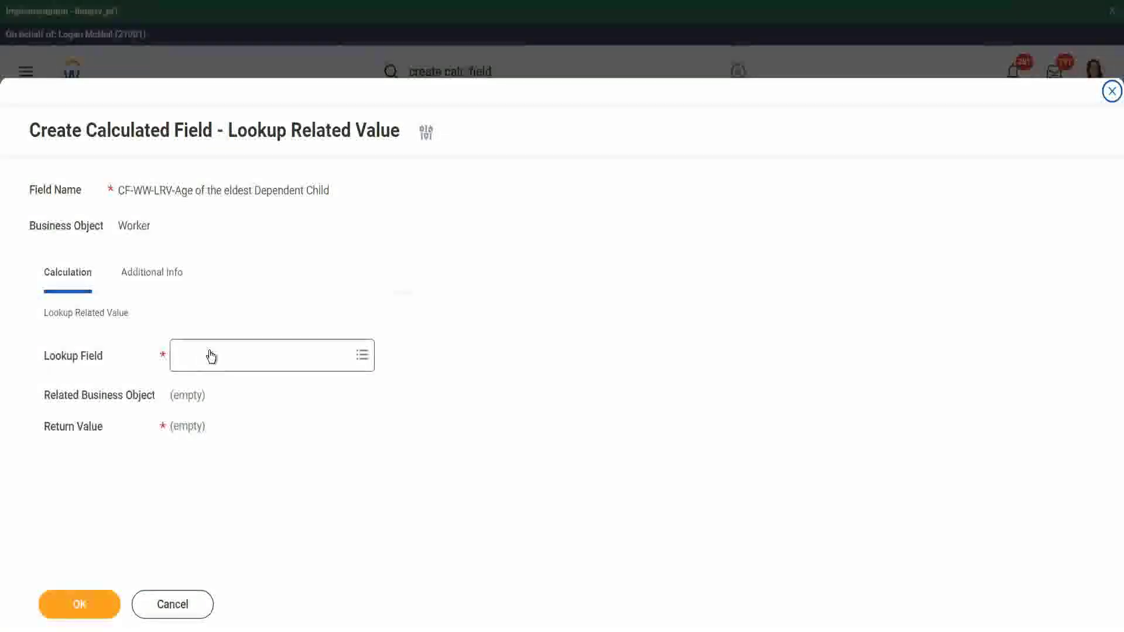
Search for and choose CF-WW-ESI-Eldest Dependent Child as the lookup field, relating to Dependent.
left_click(211, 356)
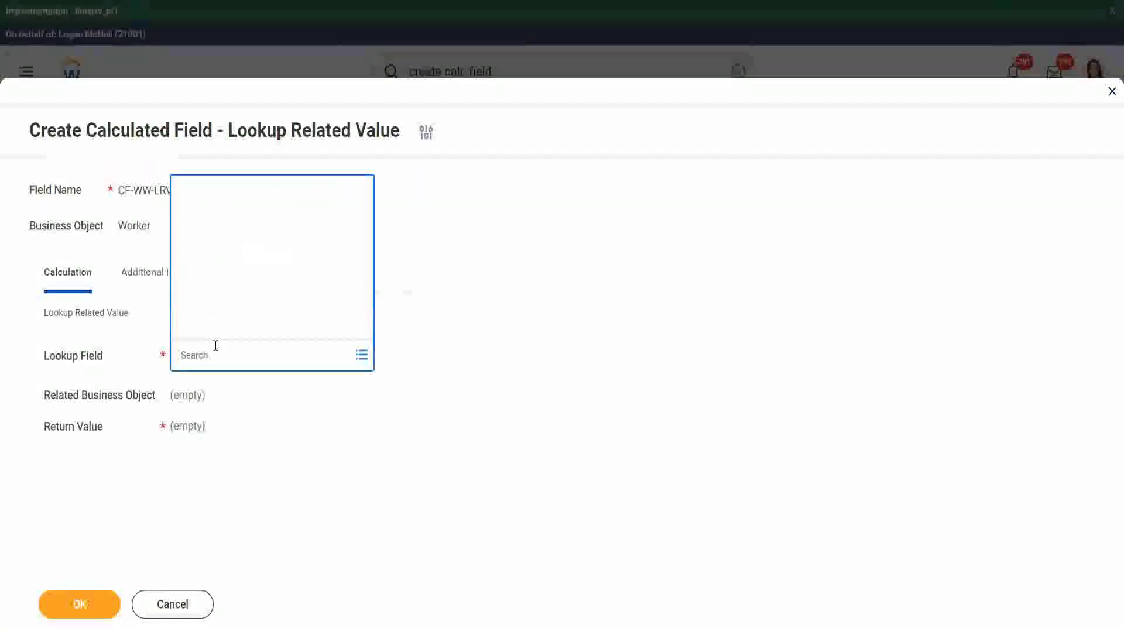
type("CF-WW-ESI-Eldest Dependent Child")
key("Return")
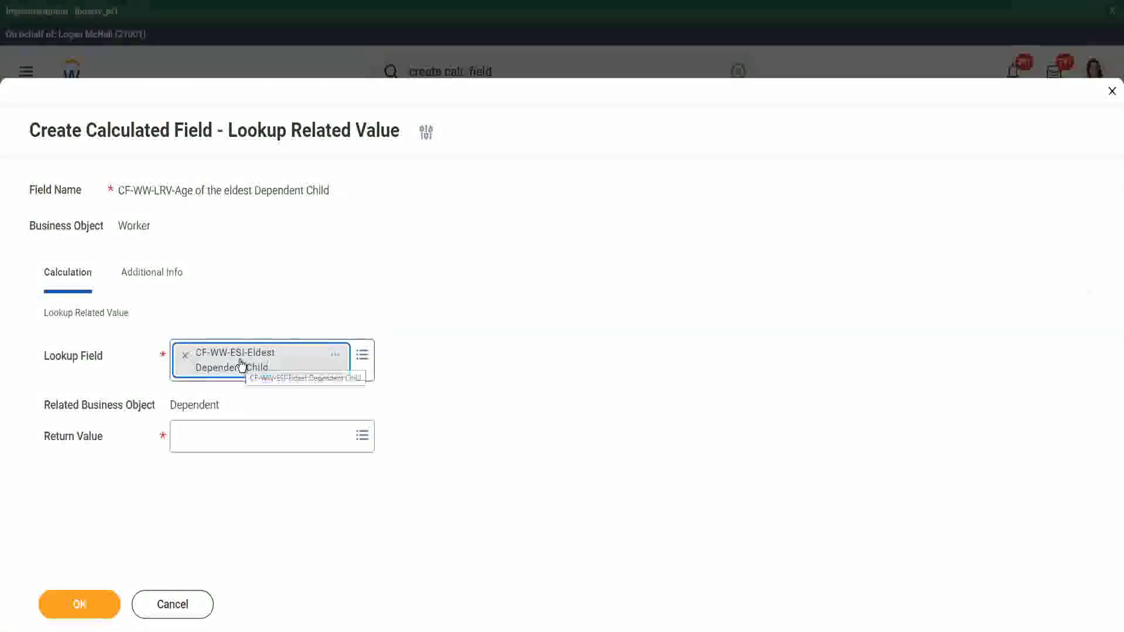
mouse_move(185, 405)
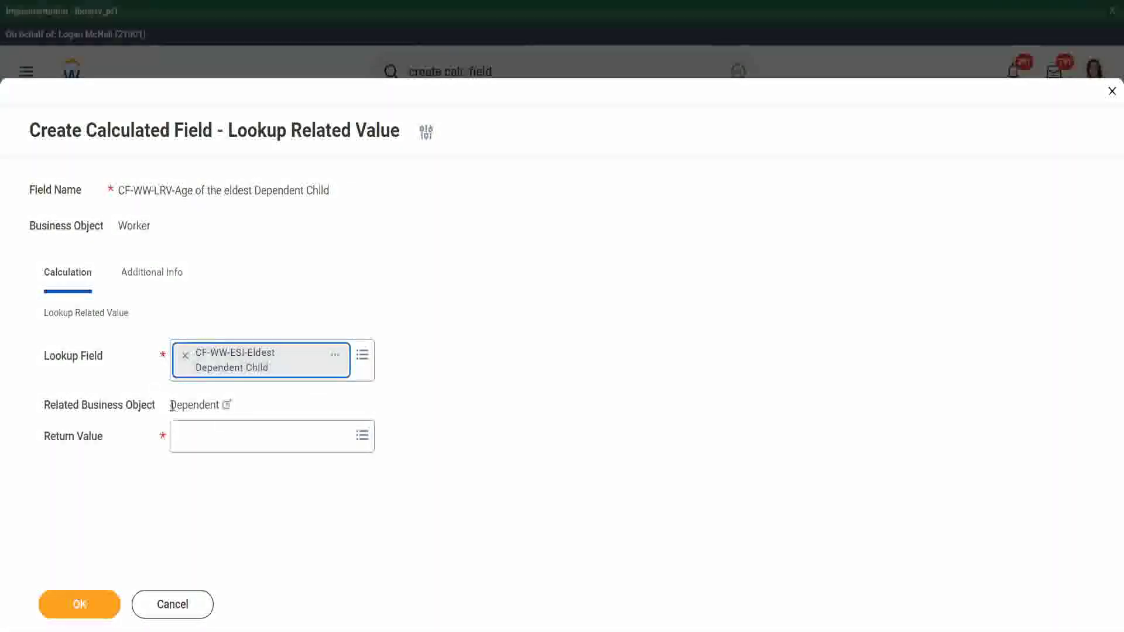
left_click_drag(171, 405, 222, 405)
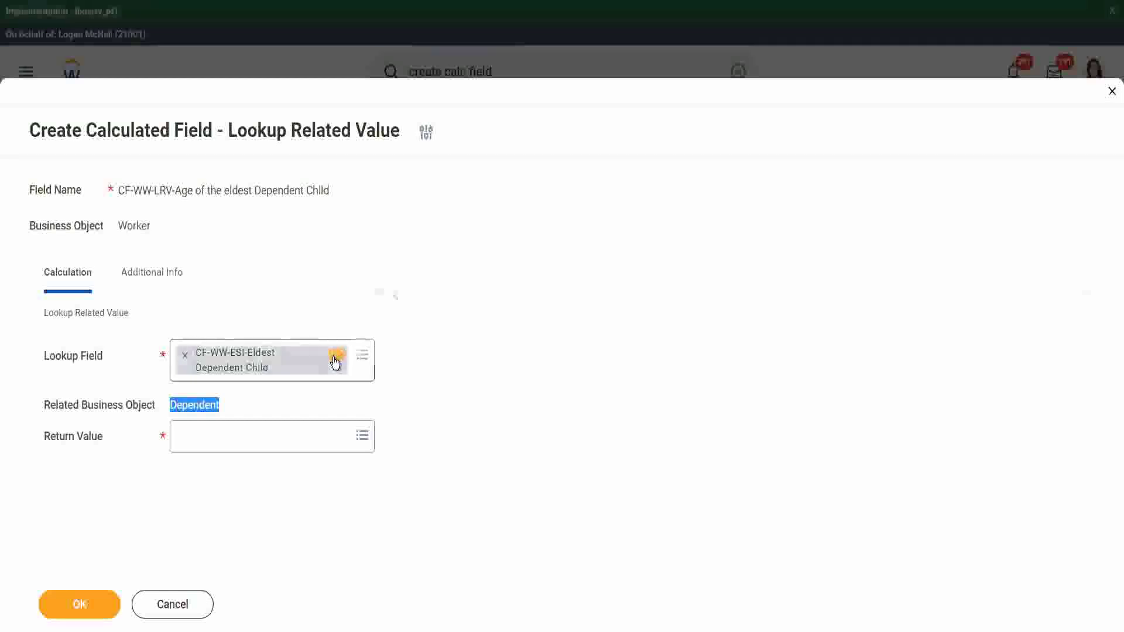
Preview the eldest dependent child field's details, reviewing its business object and name.
left_click(335, 361)
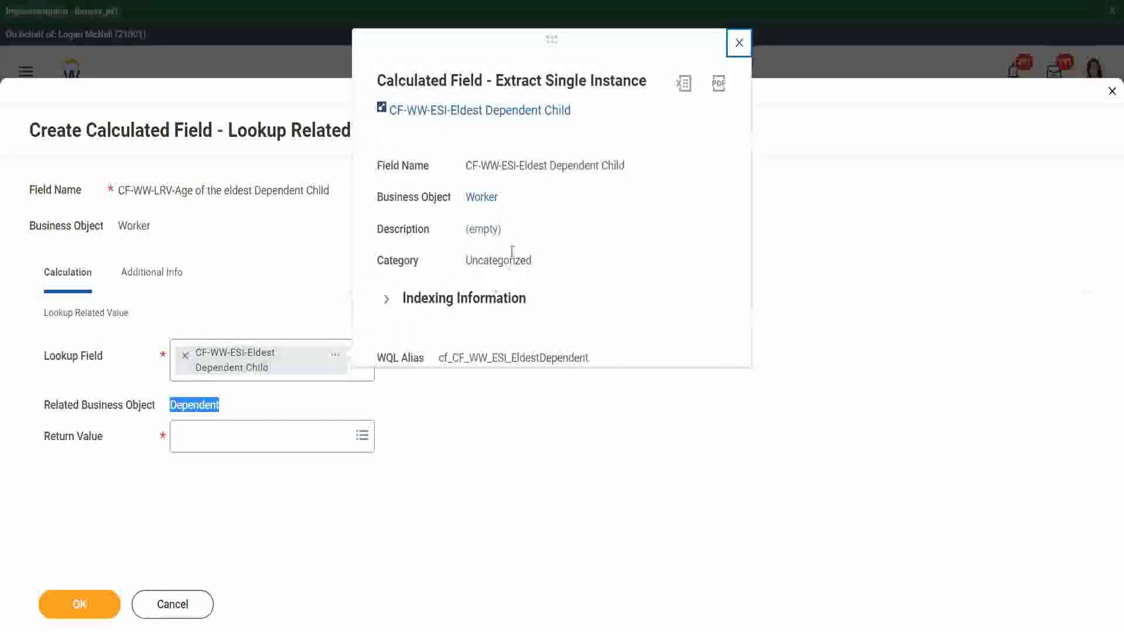
left_click_drag(378, 196, 452, 197)
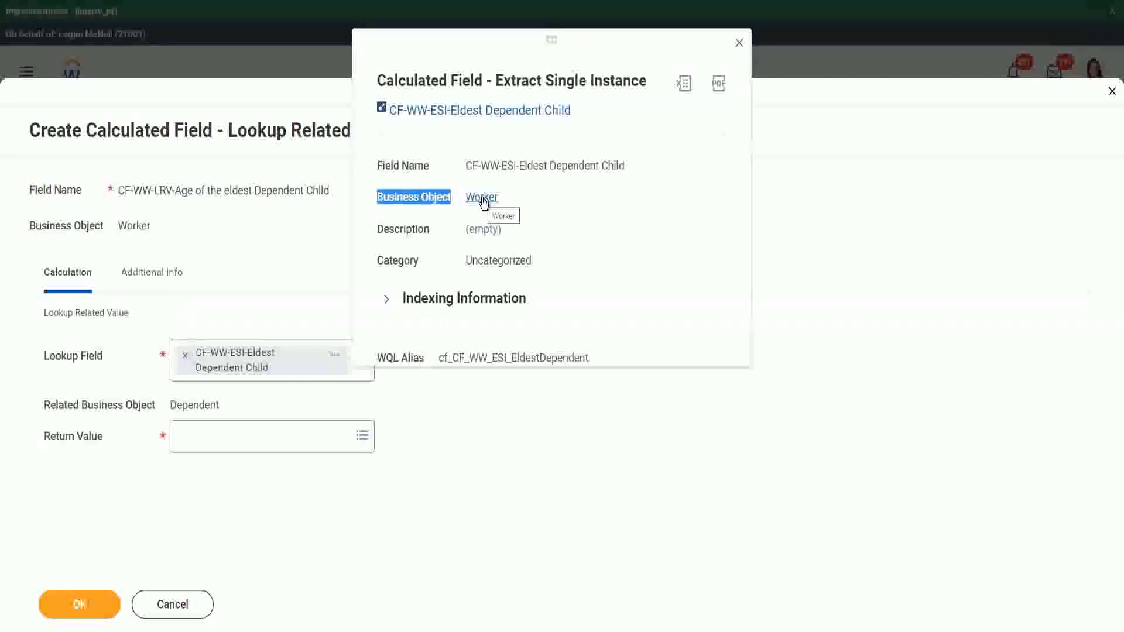
left_click_drag(538, 165, 506, 166)
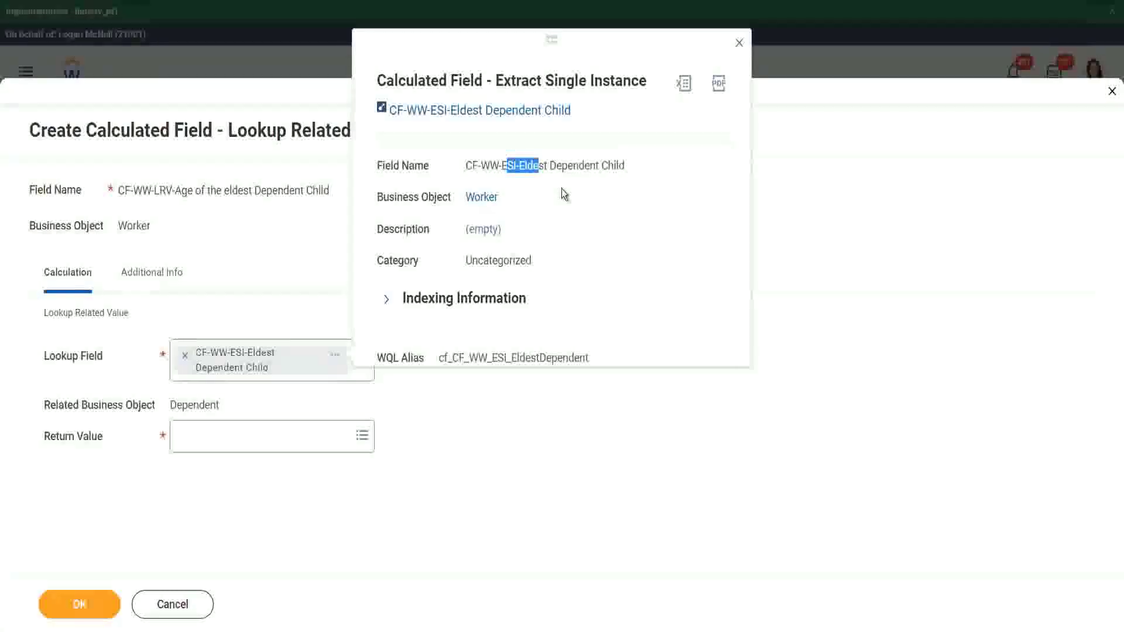
Close the preview and search the Return Value prompt for fields matching 'age'.
left_click(739, 42)
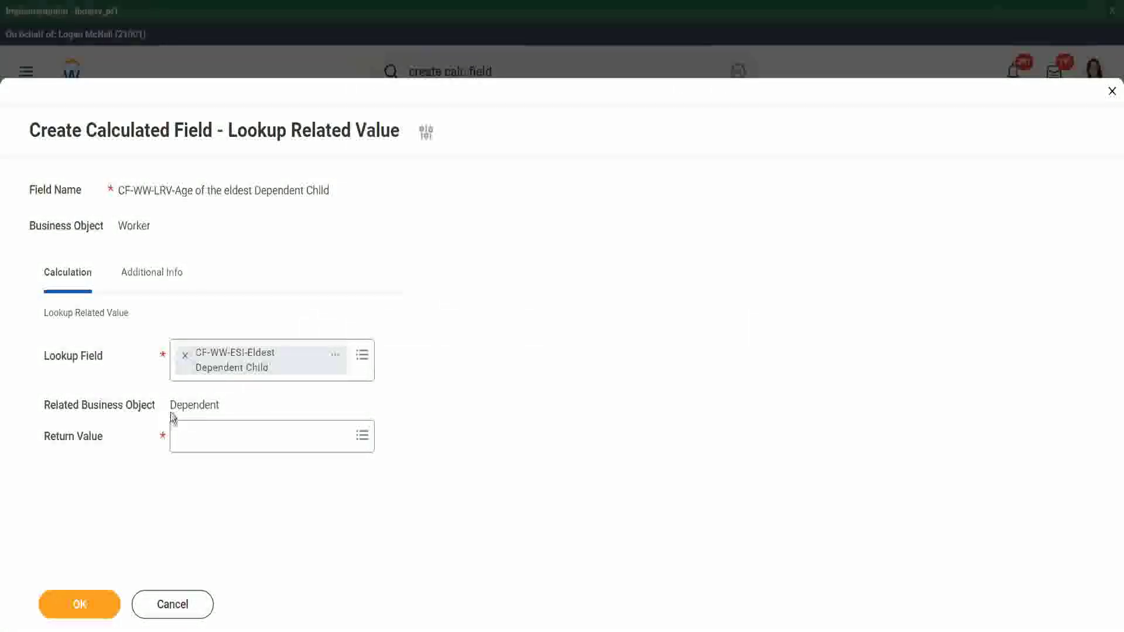
left_click_drag(171, 406, 220, 405)
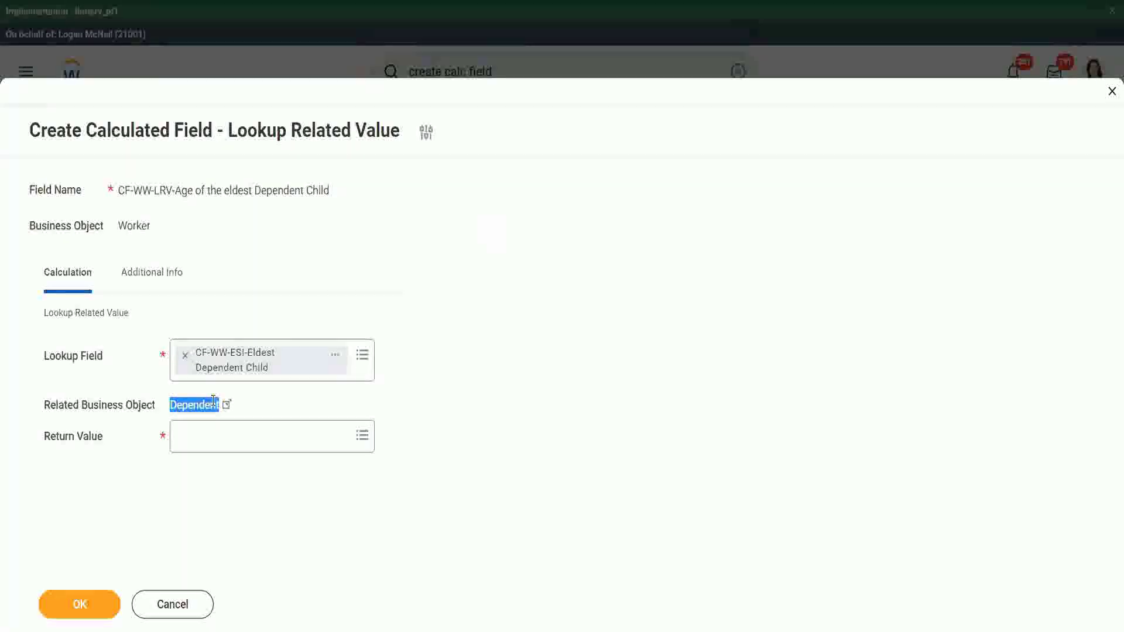
left_click(200, 440)
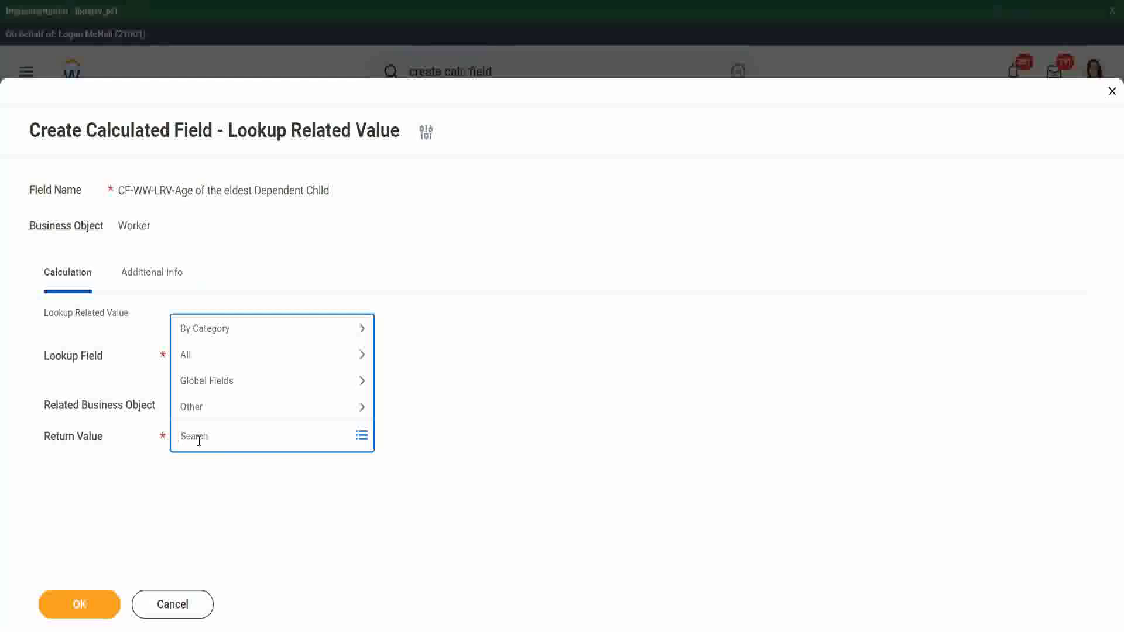
type("age")
key("Return")
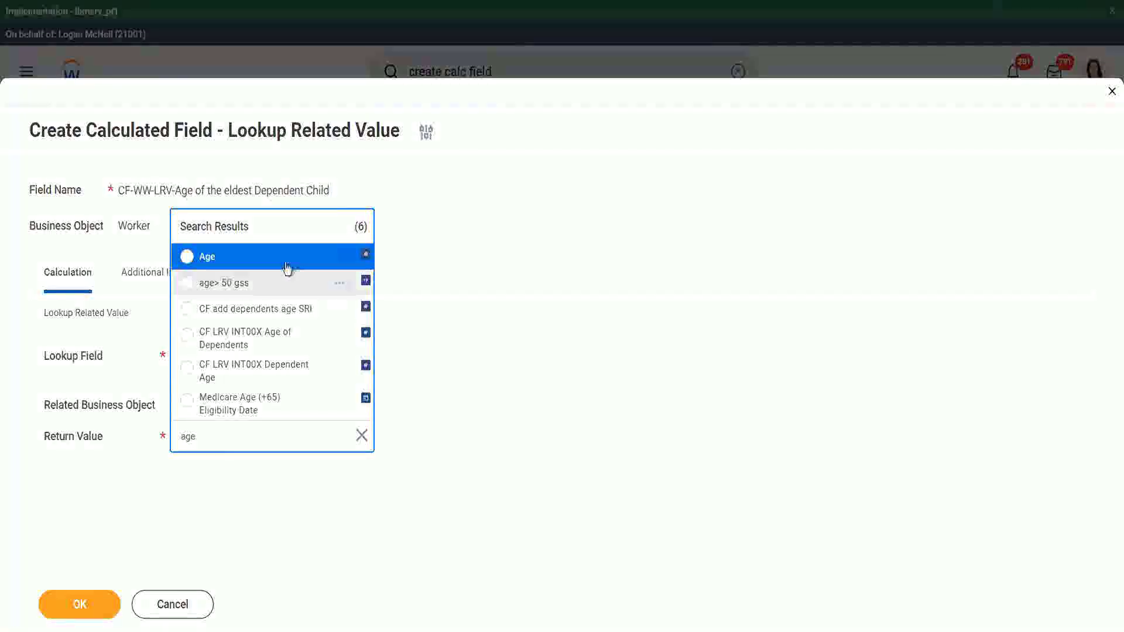
Choose Age as the returned value and review its description in the field details.
left_click(281, 258)
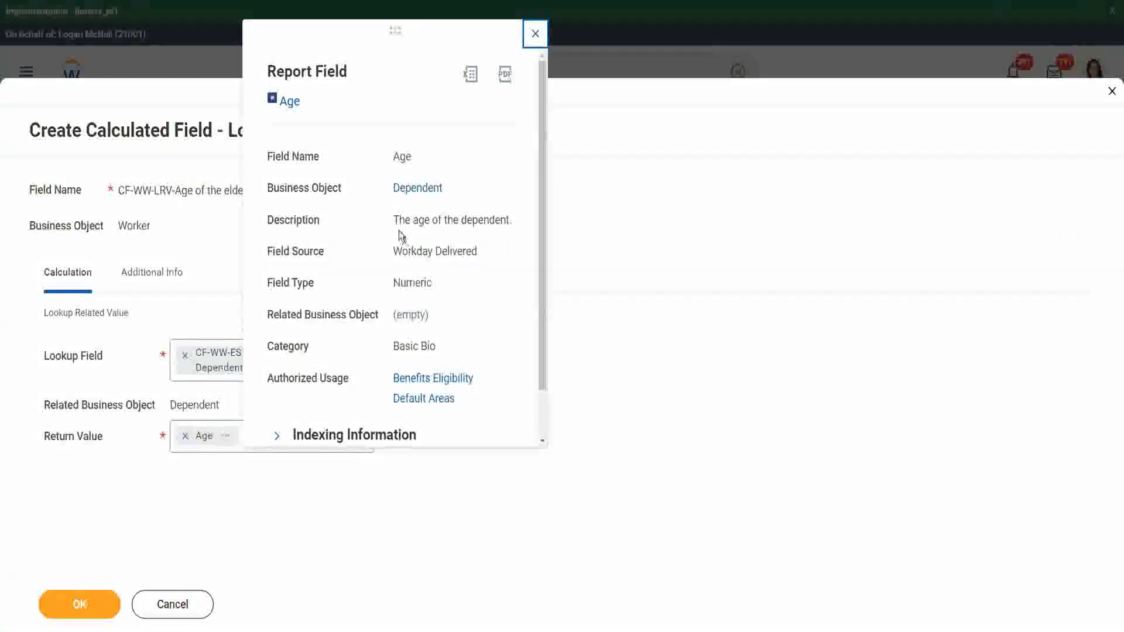
left_click_drag(394, 220, 515, 221)
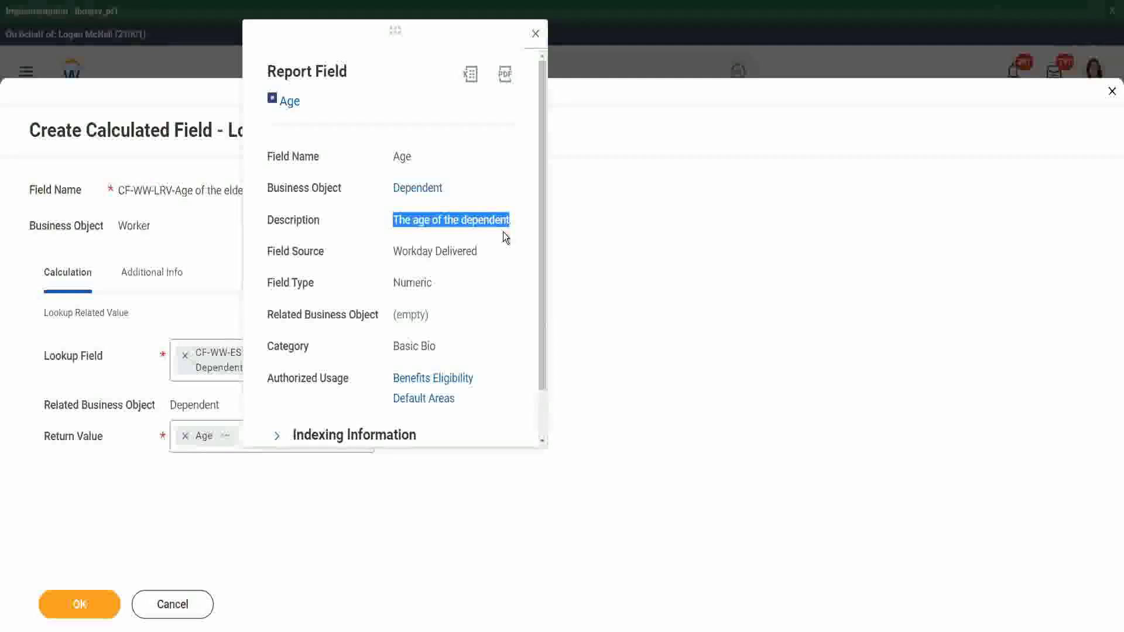
left_click(189, 250)
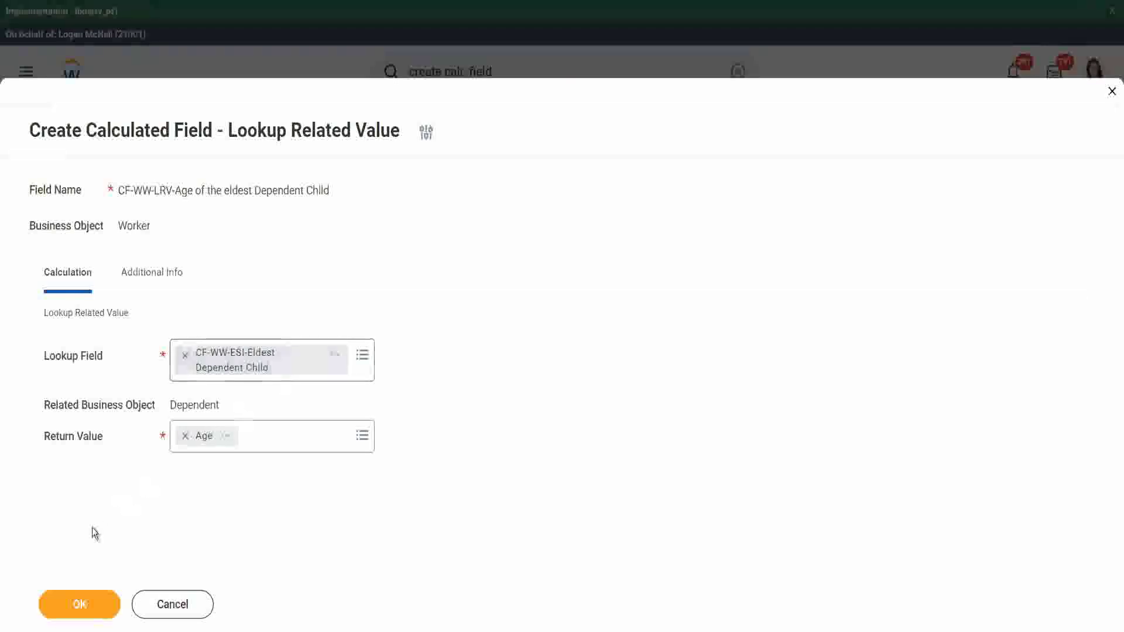
Save the calculated field, copy its name from the confirmation link, and finish with Done.
left_click(56, 603)
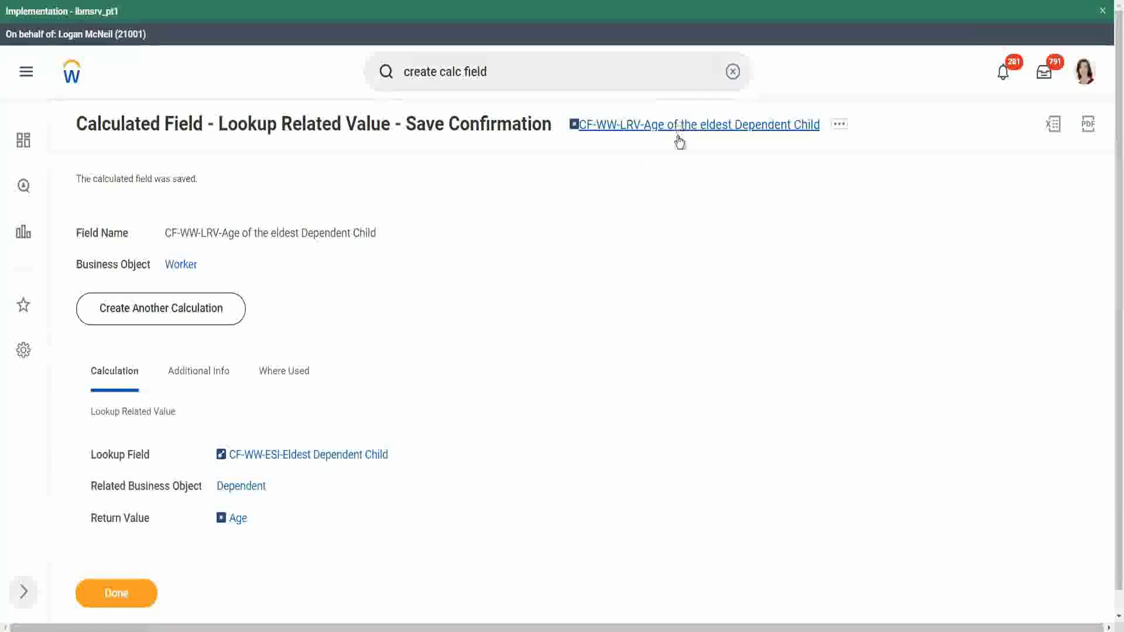
right_click(676, 141)
left_click(712, 199)
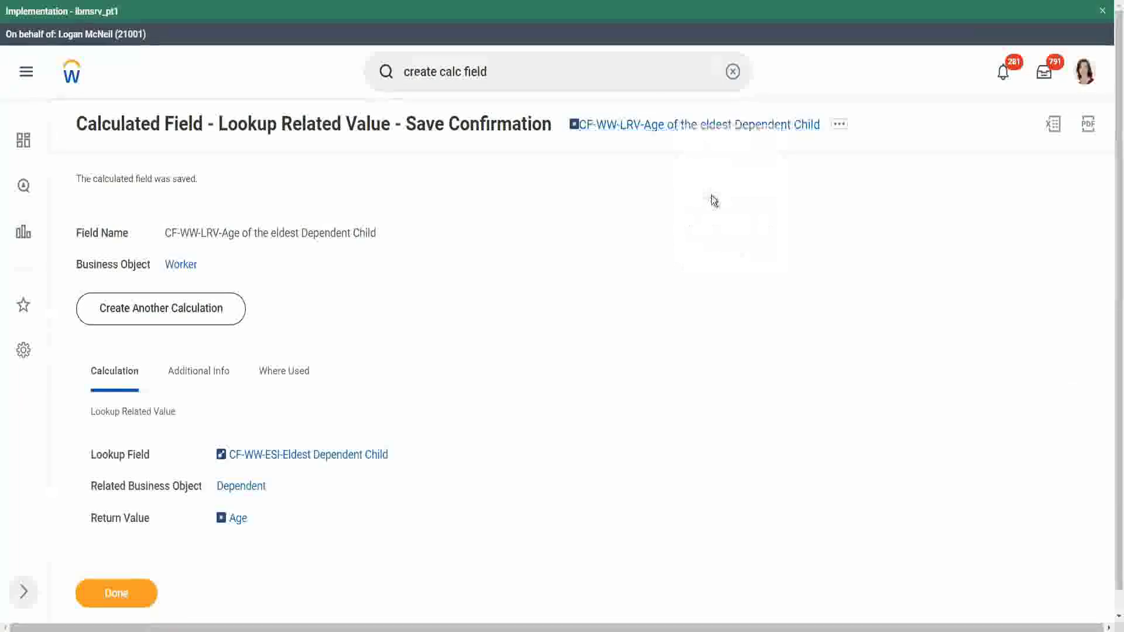
left_click(119, 593)
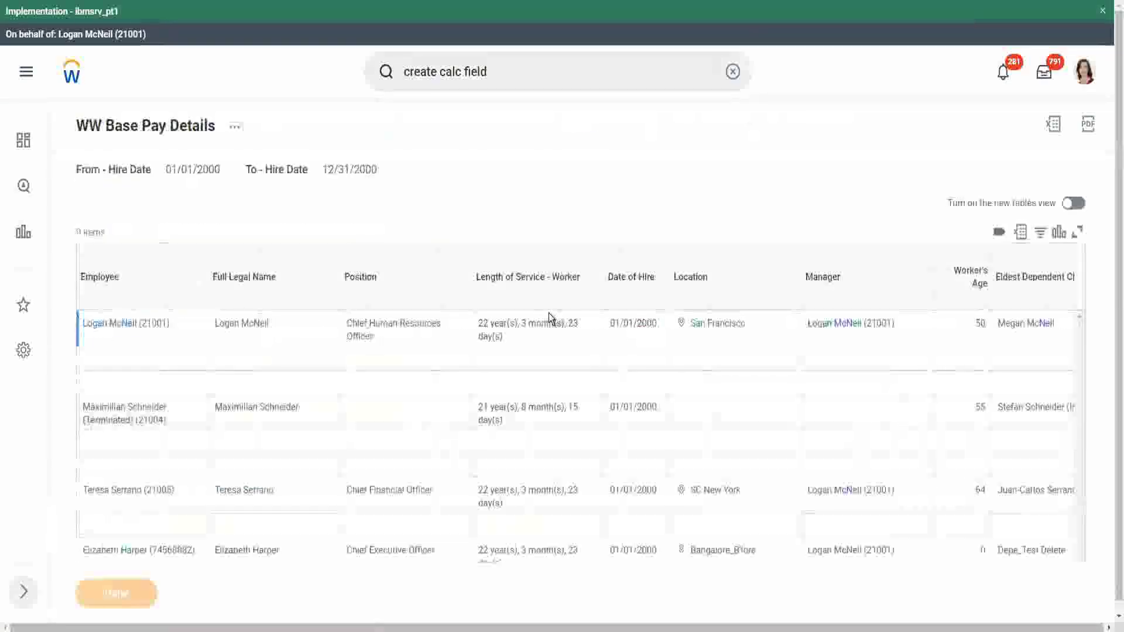
Open the WW Base Pay Details report's related actions and choose Custom Report > Edit.
left_click(235, 130)
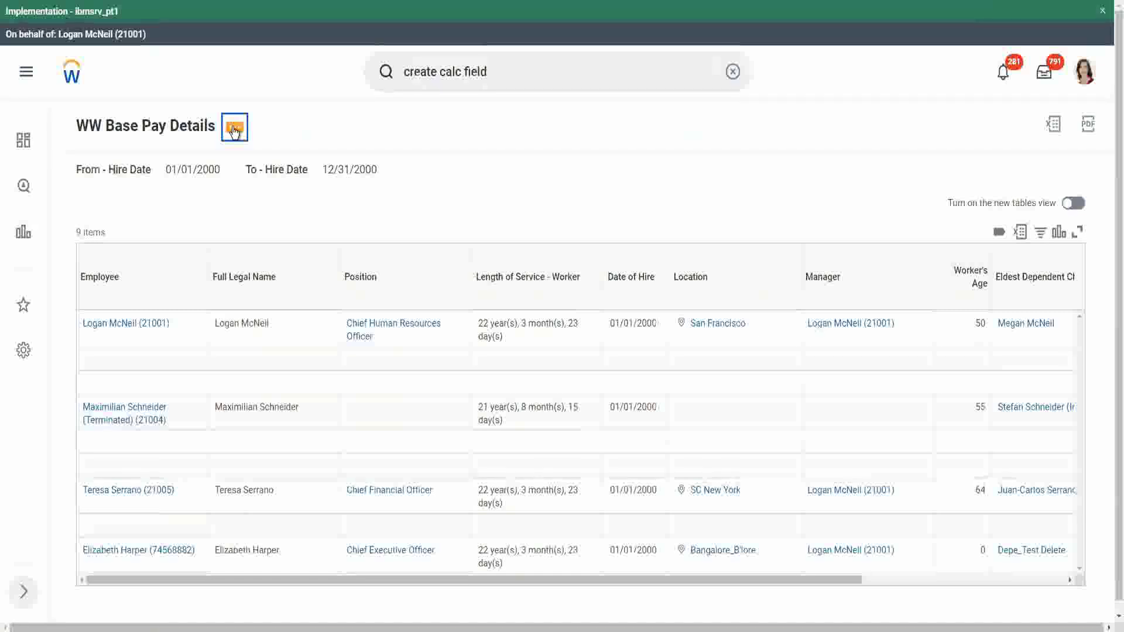
left_click(234, 130)
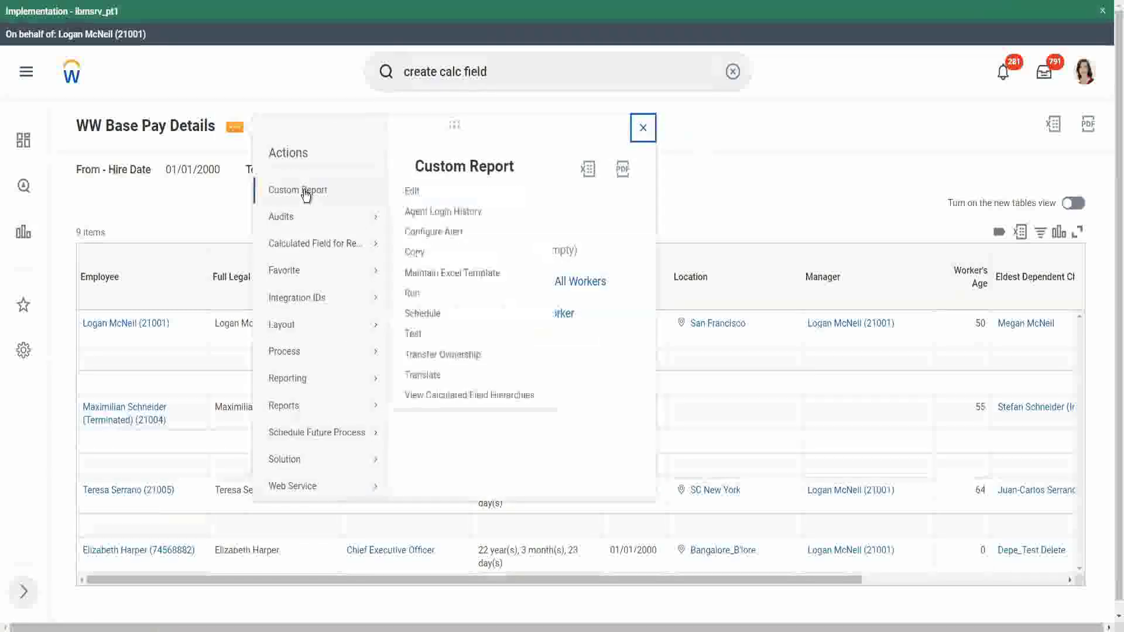
left_click(414, 193)
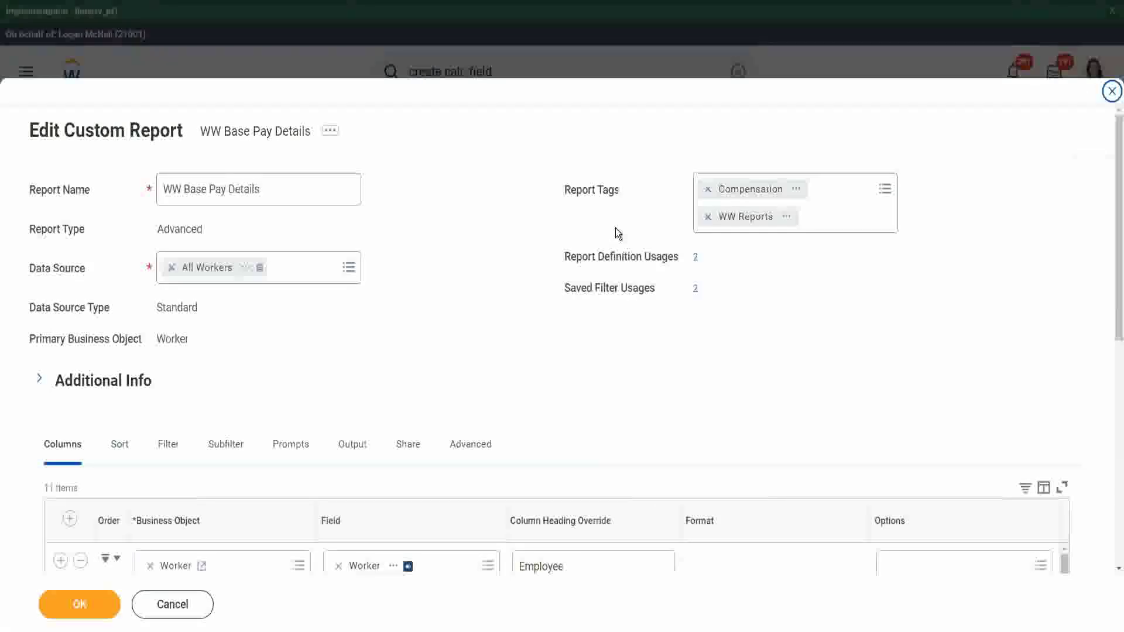
scroll(316, 354, "down", 5)
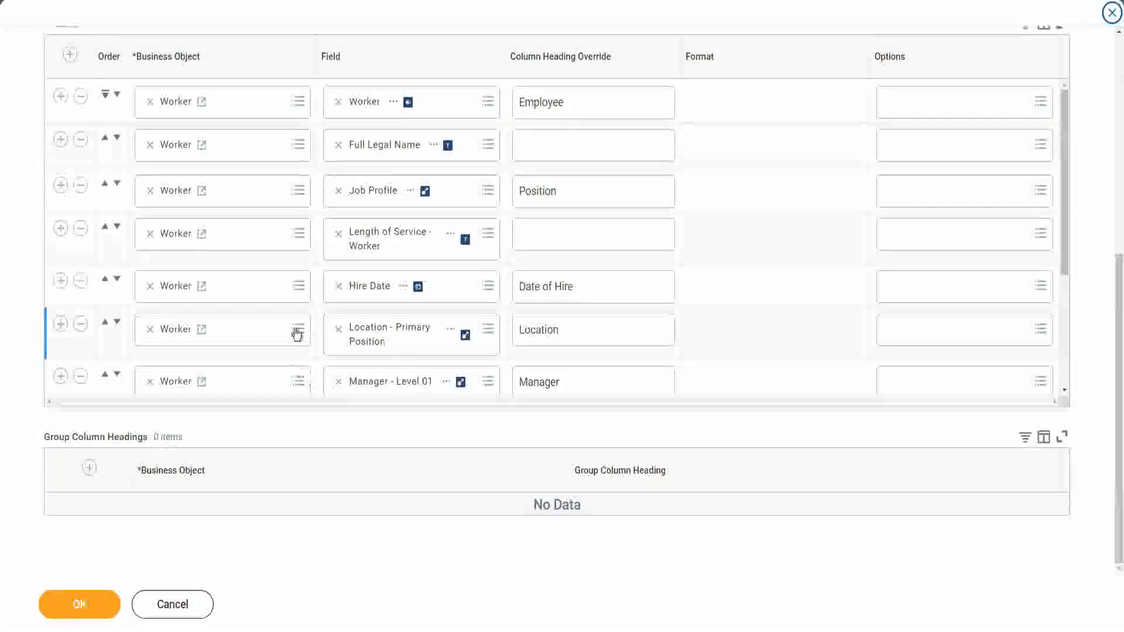
scroll(313, 302, "down", 3)
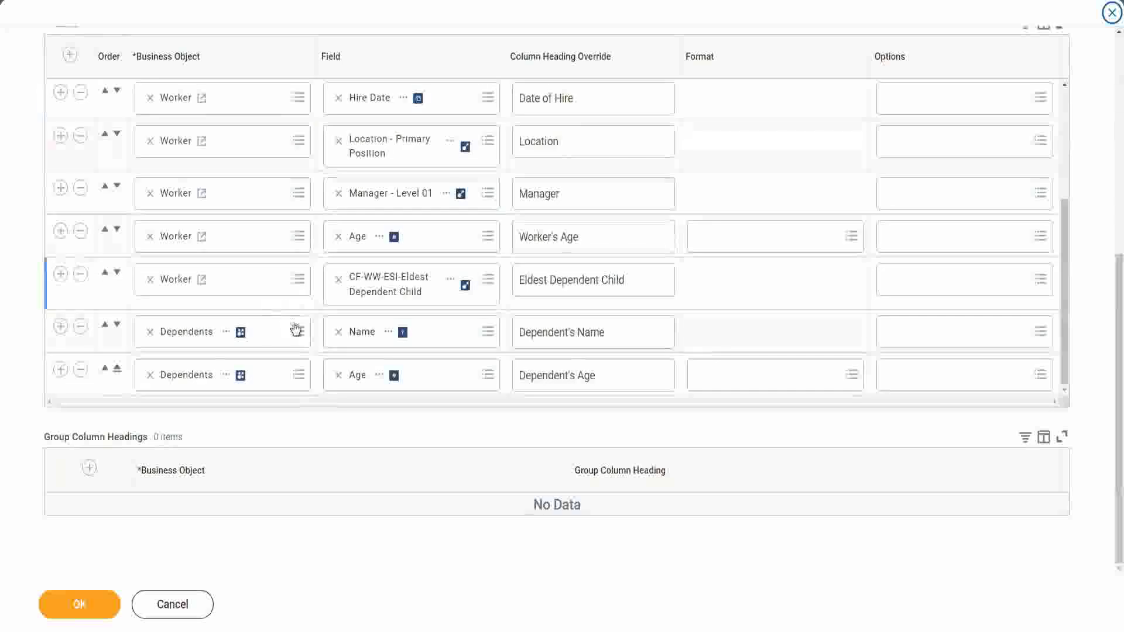
Add a column for CF-WW-LRV-Age of the eldest Dependent Child headed 'Age of the Eldest Dependent Child' and save.
left_click(60, 275)
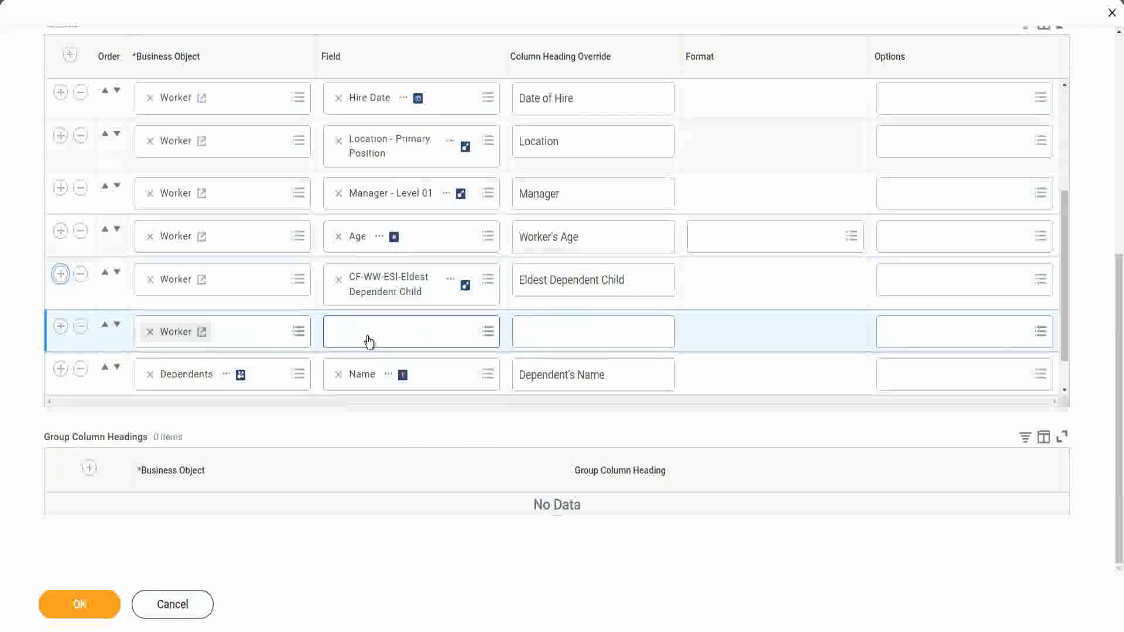
left_click(368, 341)
type("Age of the eldest Dependent Child")
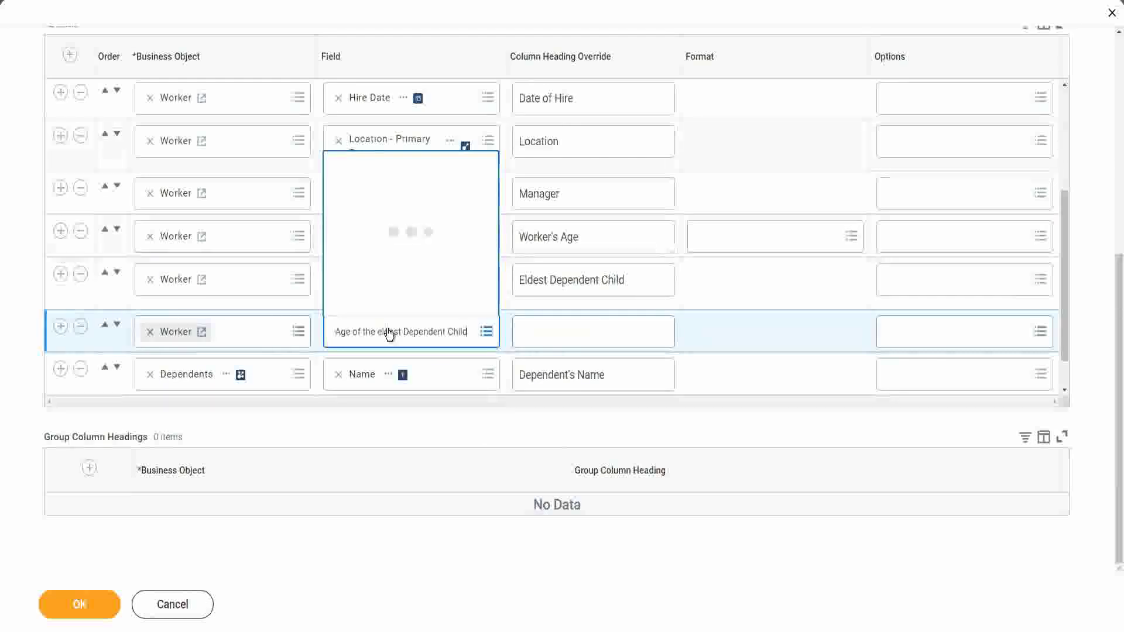
left_click(566, 325)
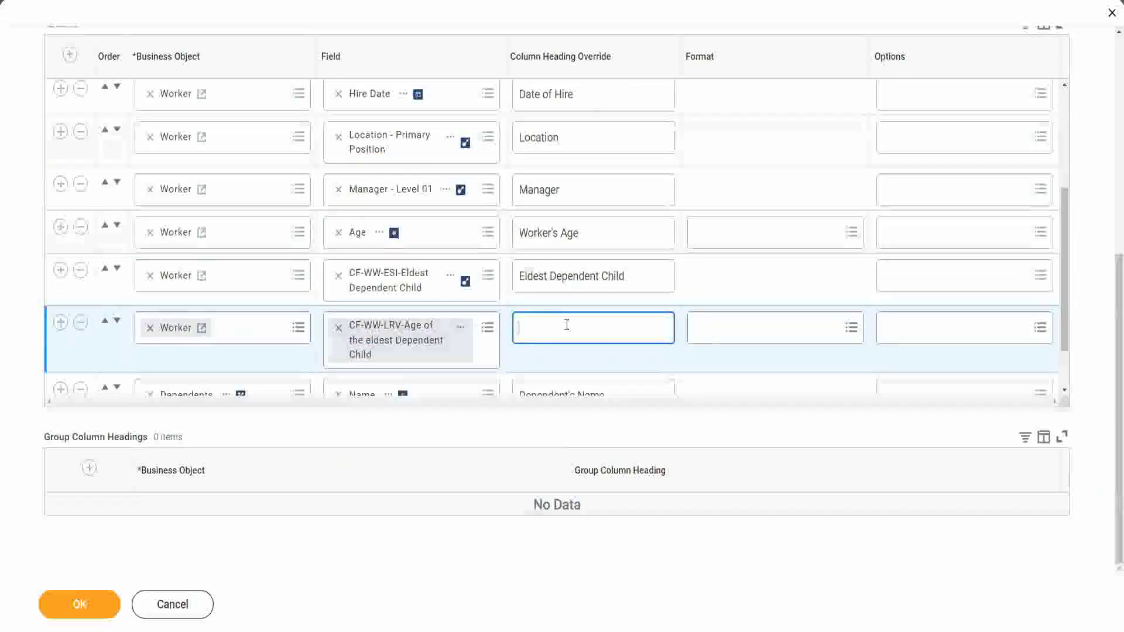
type("Age of")
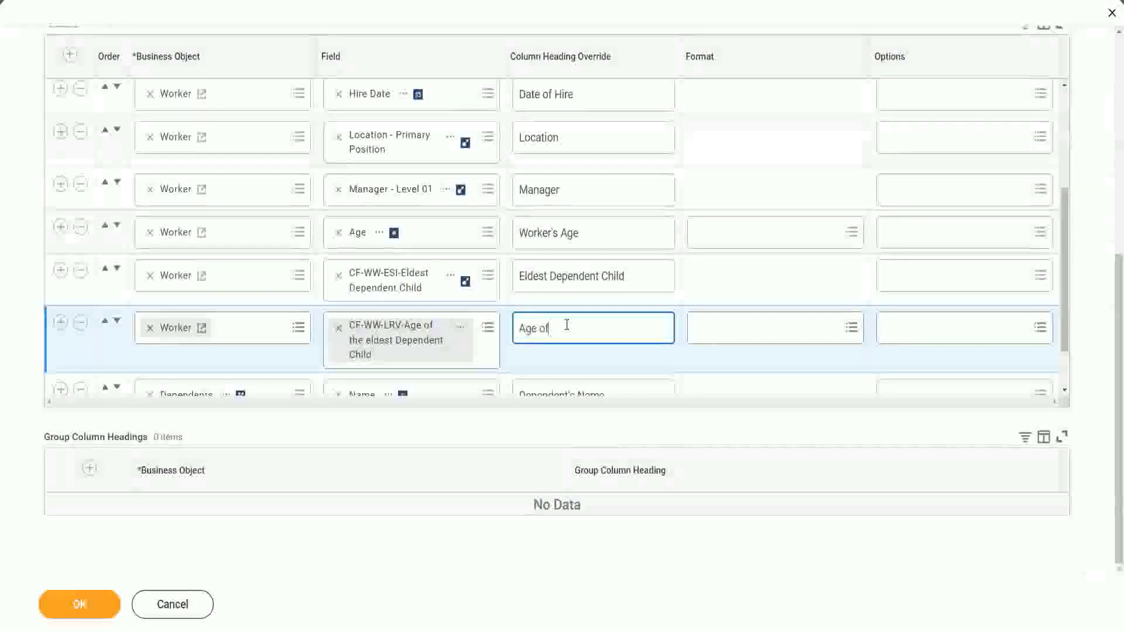
type(" the Elde")
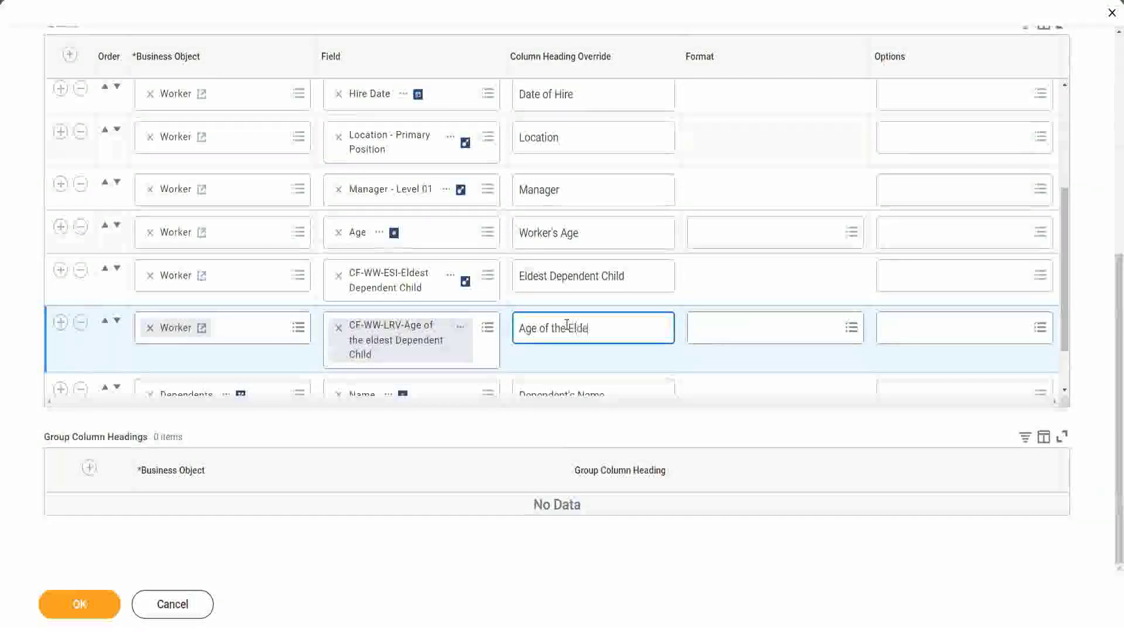
type("st Dependent")
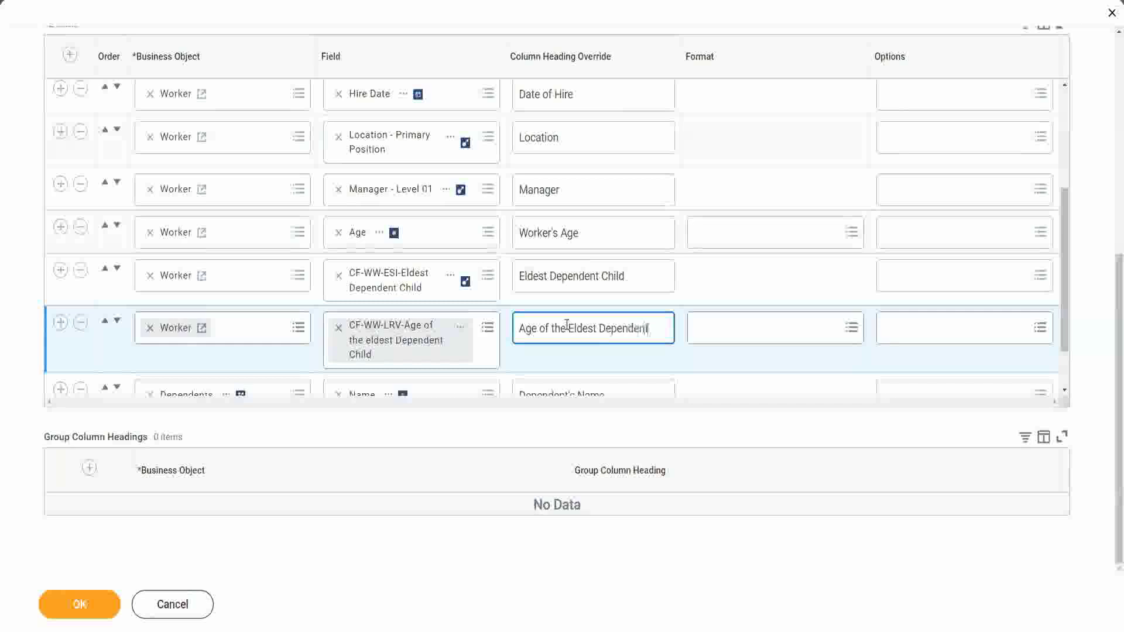
type(" Child")
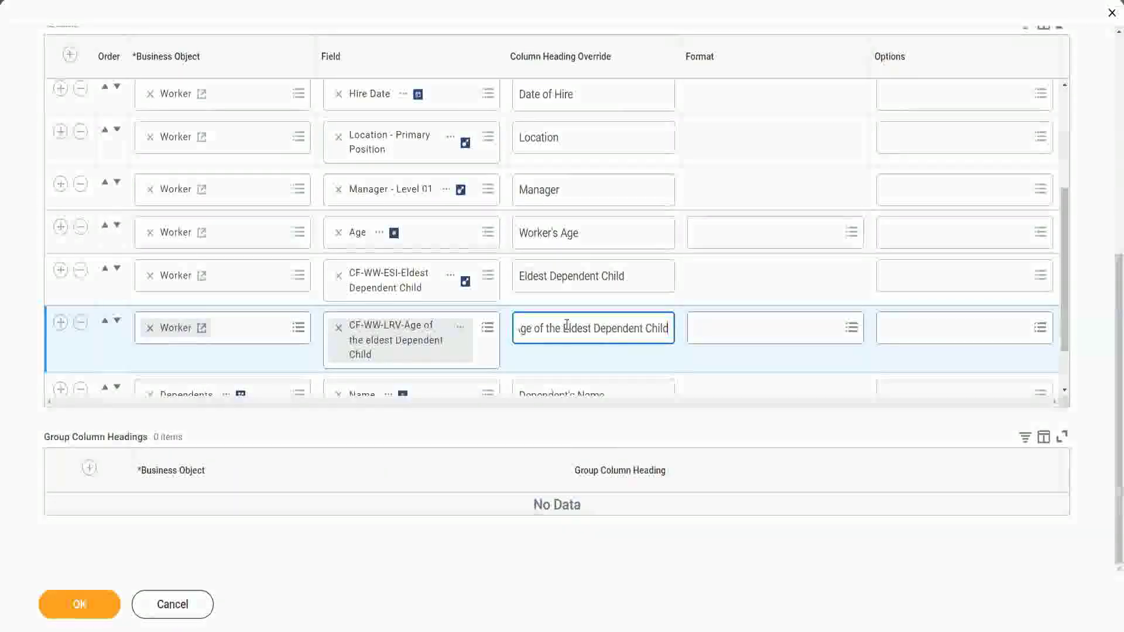
left_click(68, 608)
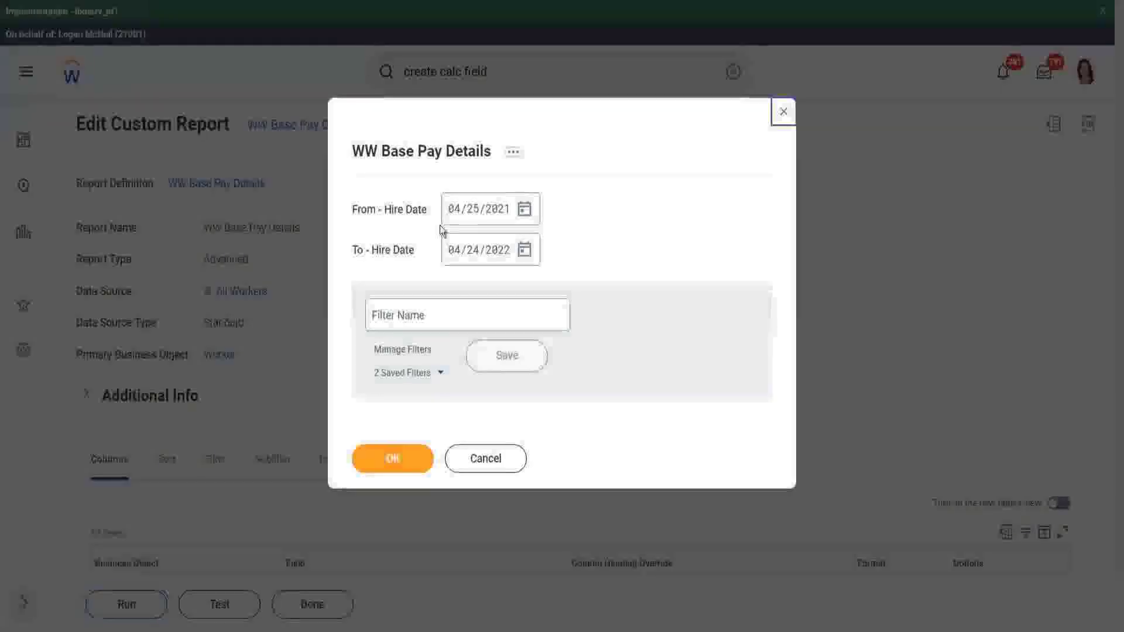
Enter hire dates 01/01/2000 to 12/31/2000, save them as filter '2000', and run the report.
key("Tab")
type("01")
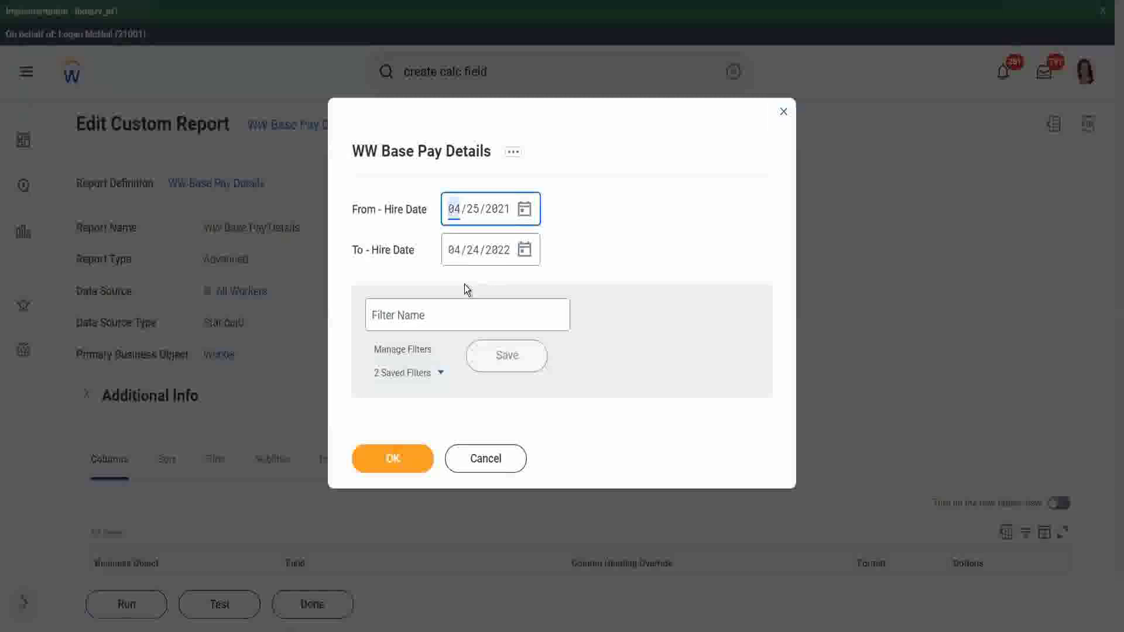
type("0601")
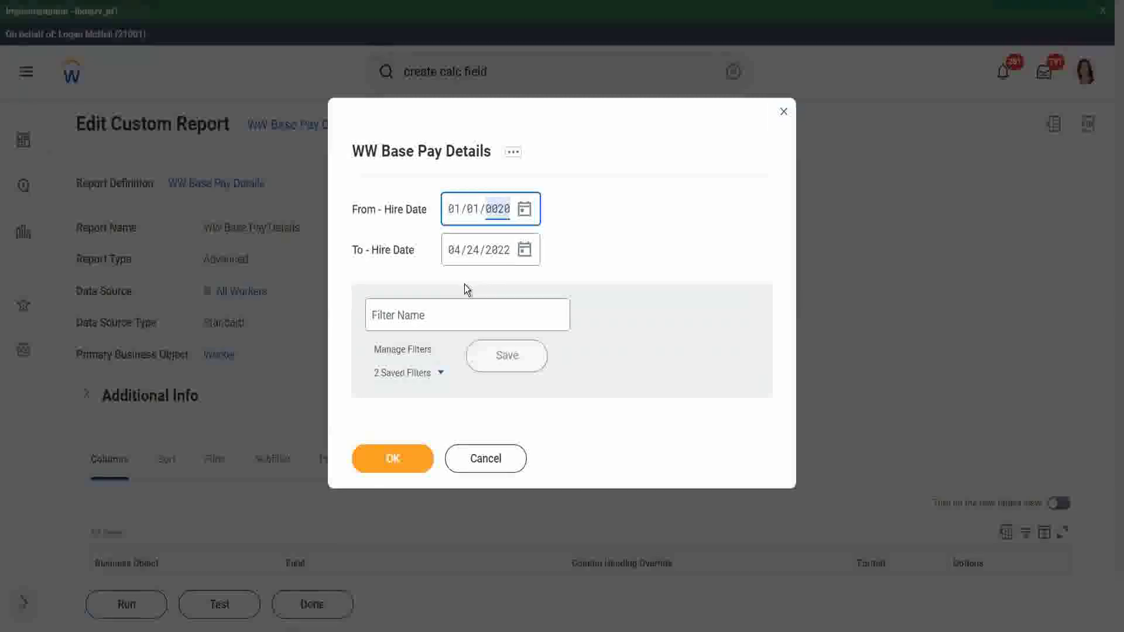
type("2000")
key("Tab")
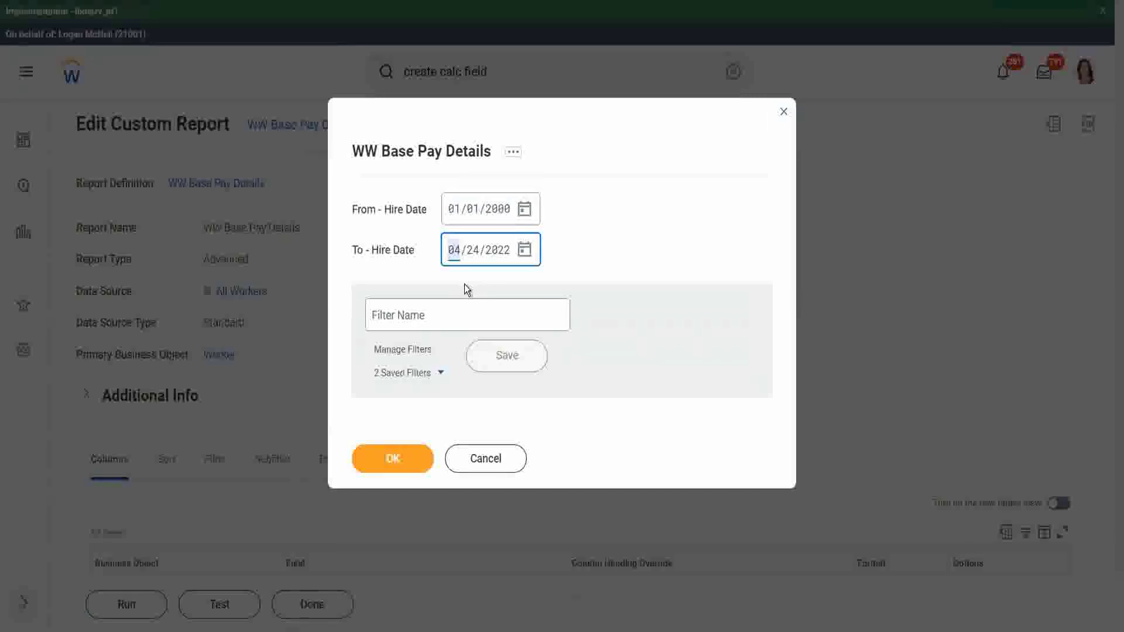
type("12/31/")
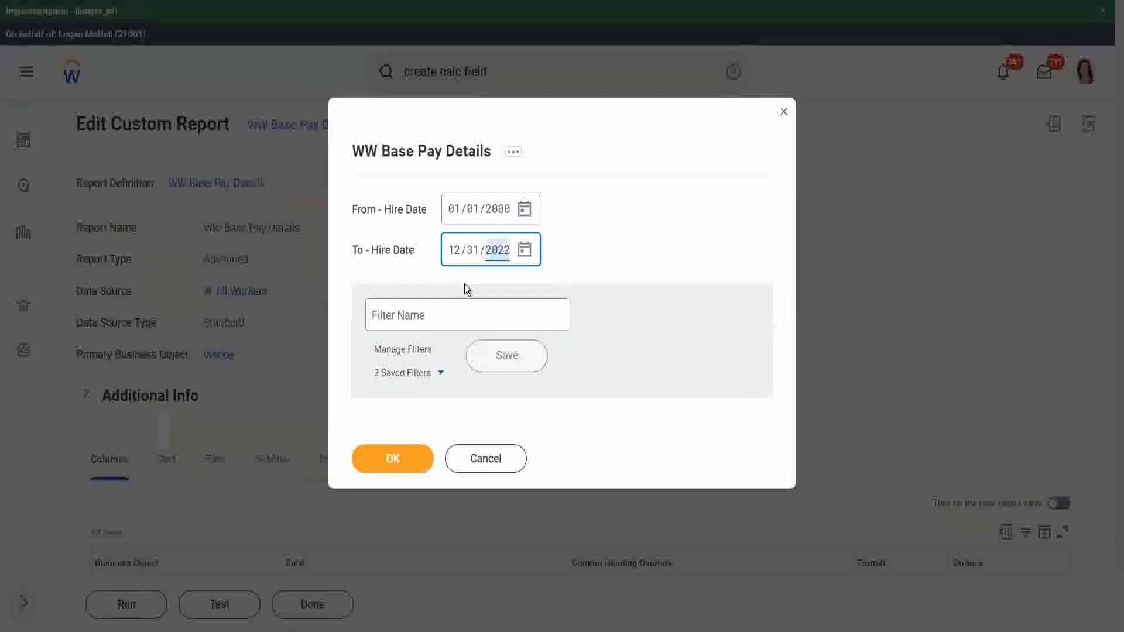
type("2000")
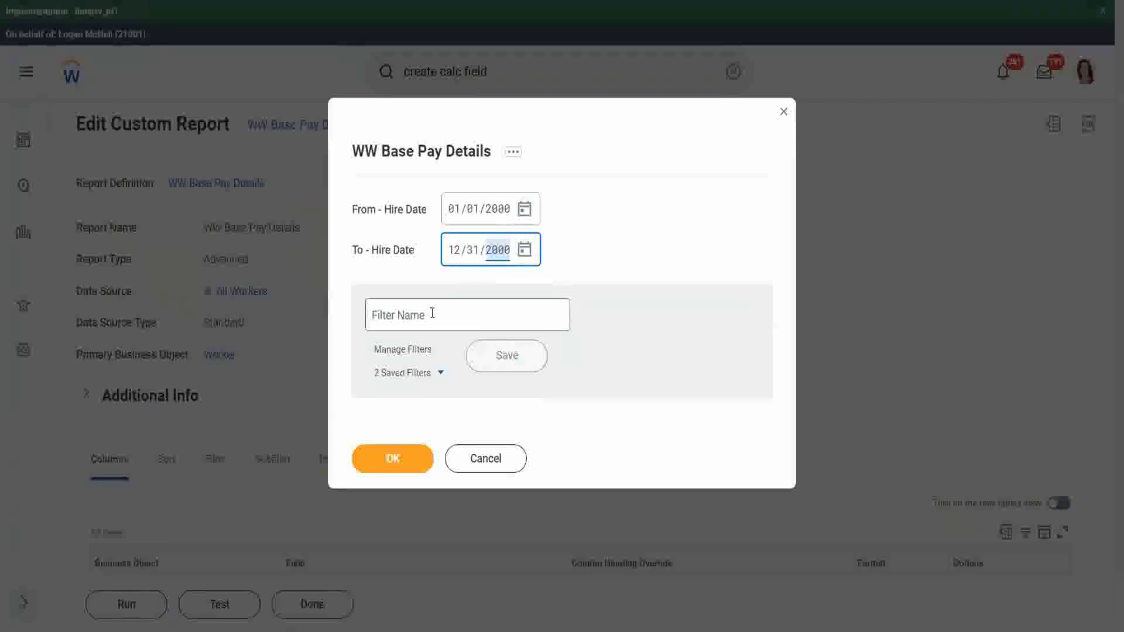
left_click(432, 314)
type("2000")
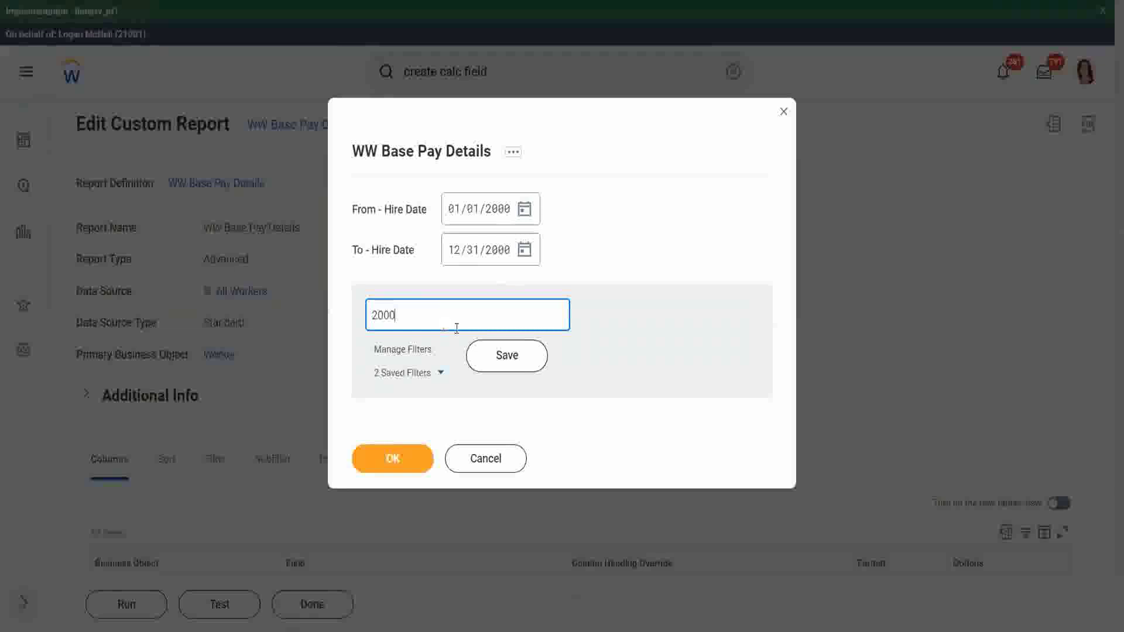
left_click(505, 355)
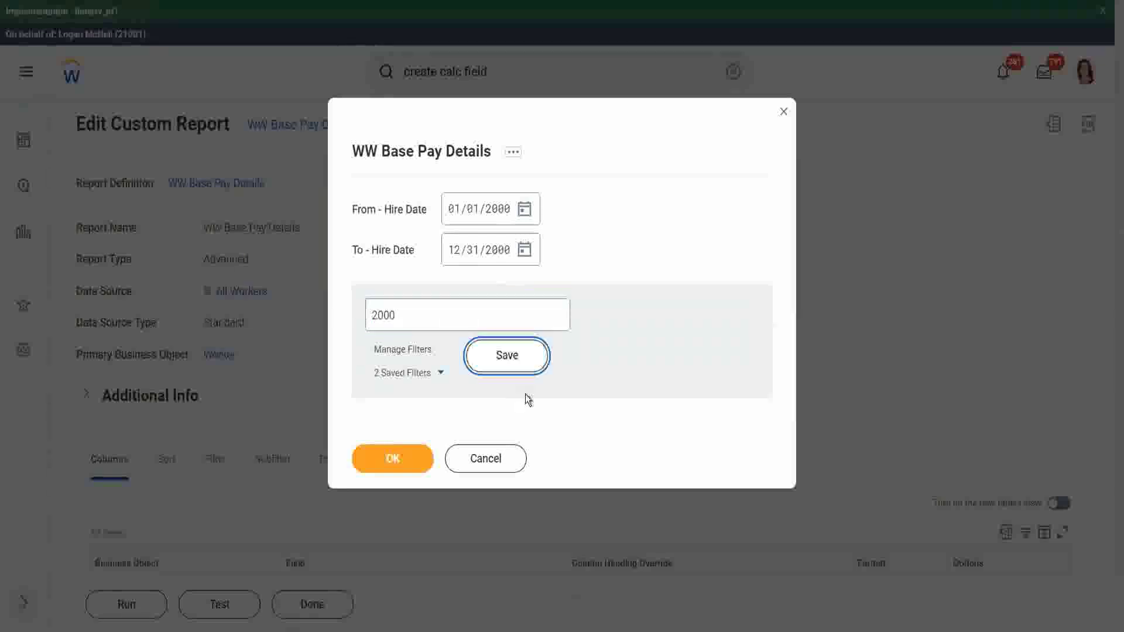
left_click(389, 462)
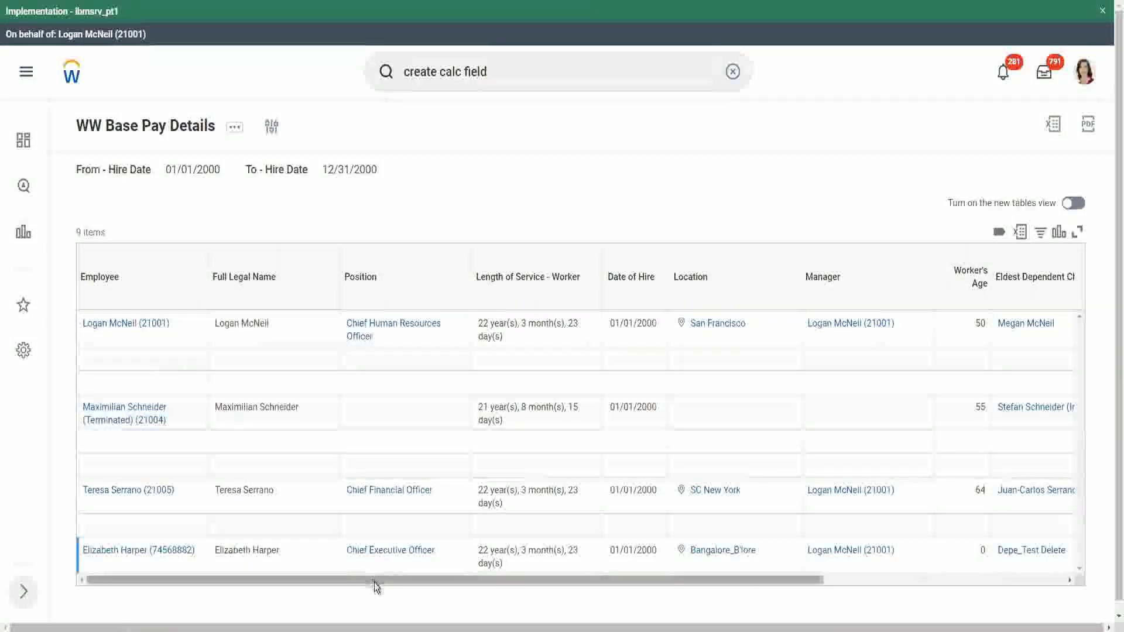
scroll(374, 582, "right", 1)
scroll(568, 600, "right", 5)
scroll(571, 600, "right", 1)
scroll(572, 600, "right", 4)
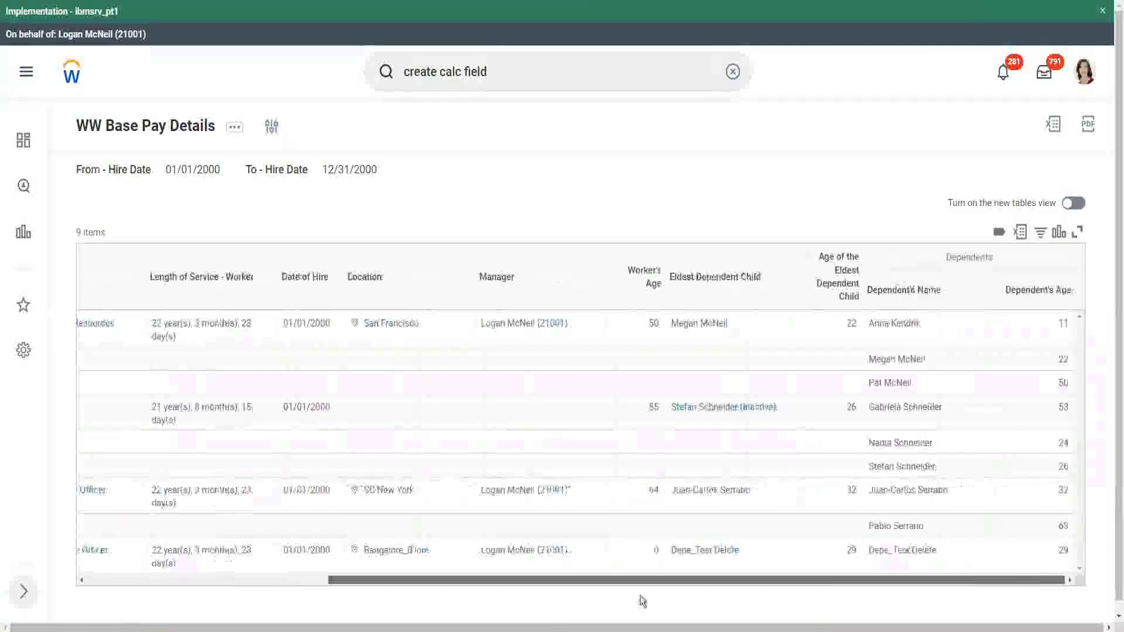
double_click(850, 323)
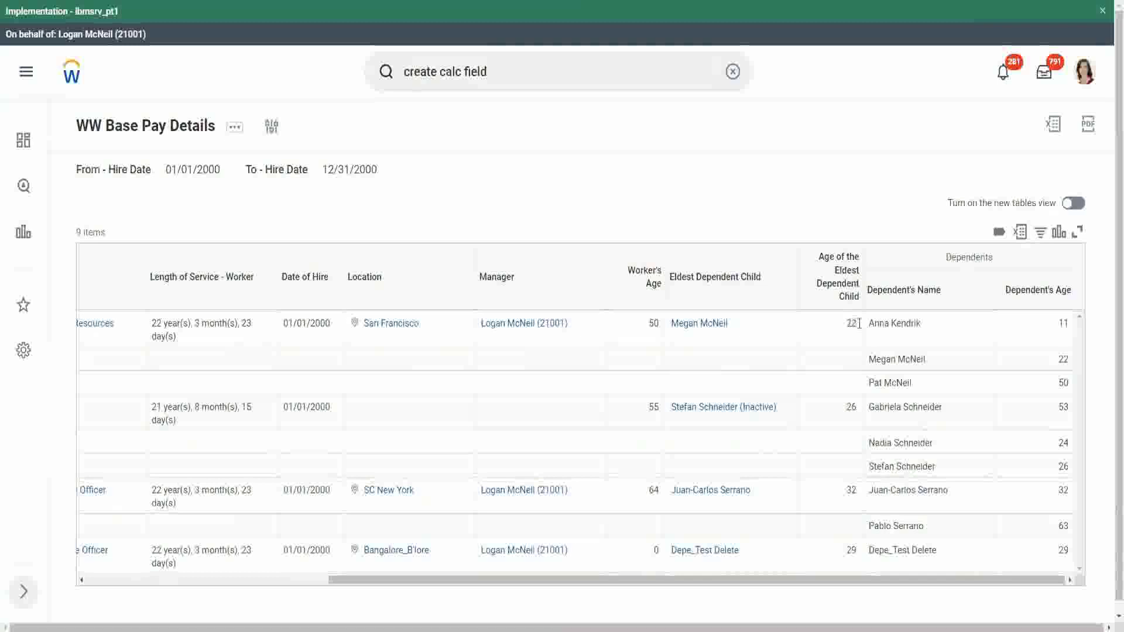
double_click(1061, 359)
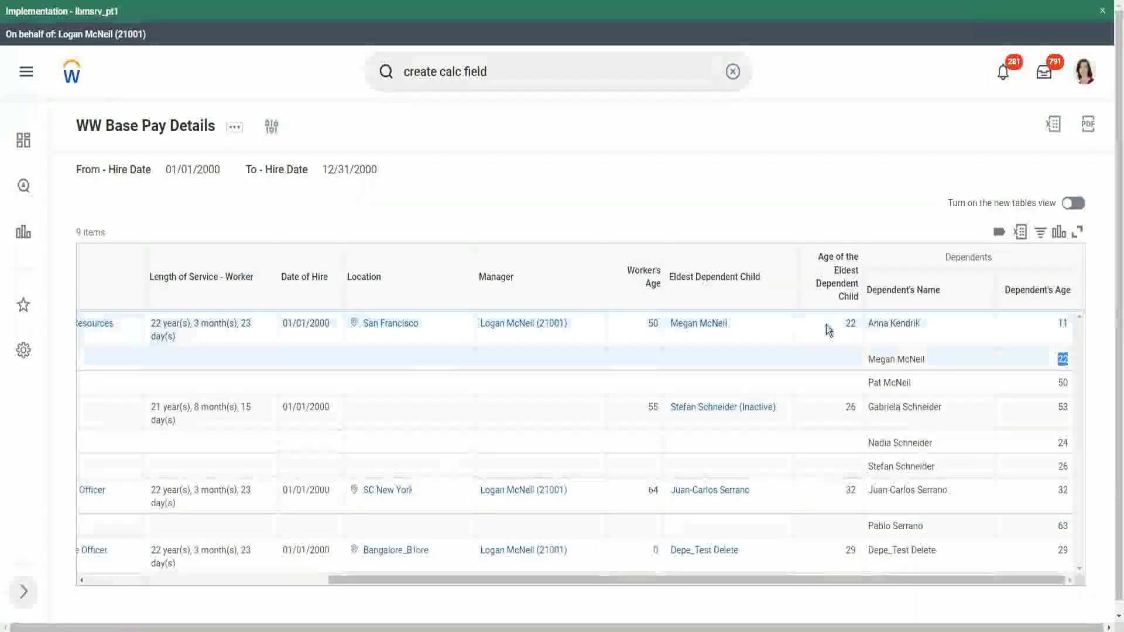
double_click(850, 325)
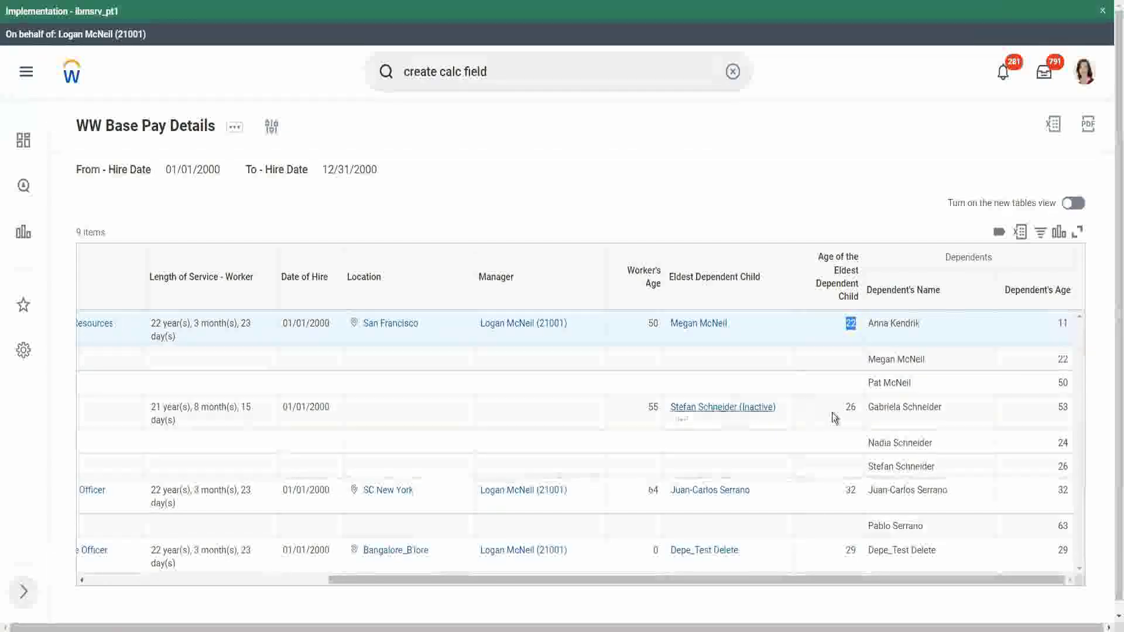
double_click(850, 407)
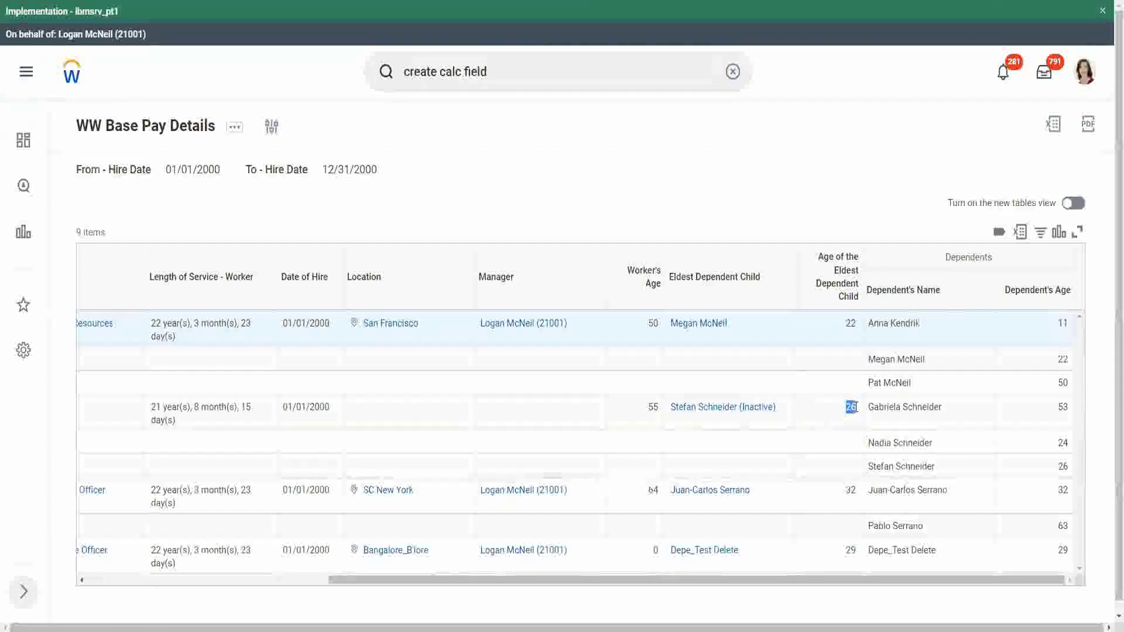
double_click(849, 490)
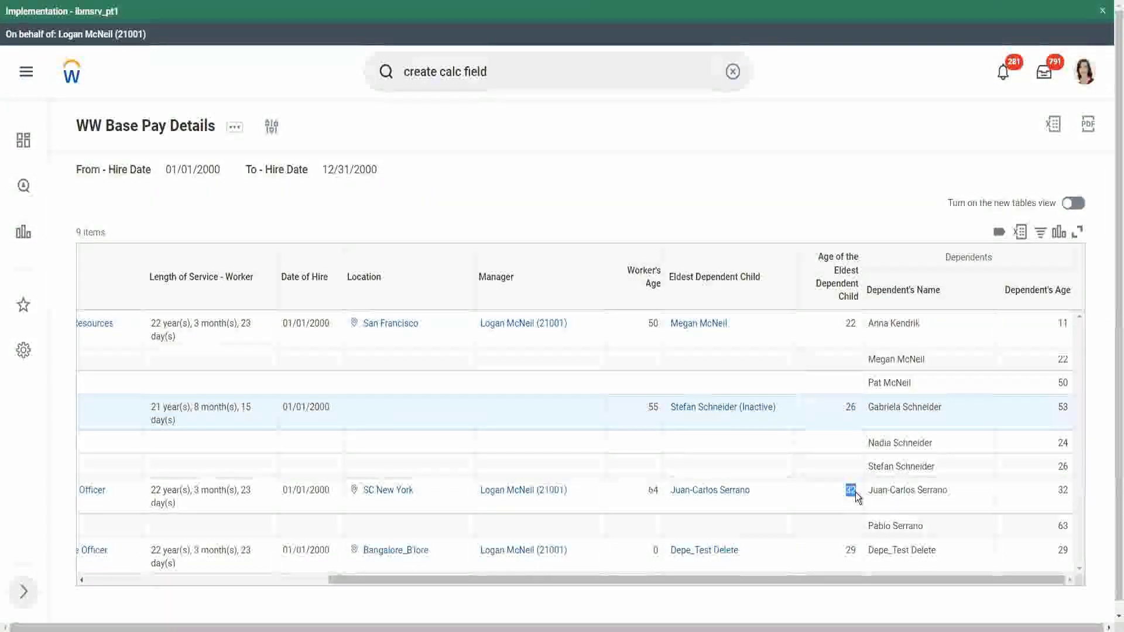
double_click(1061, 490)
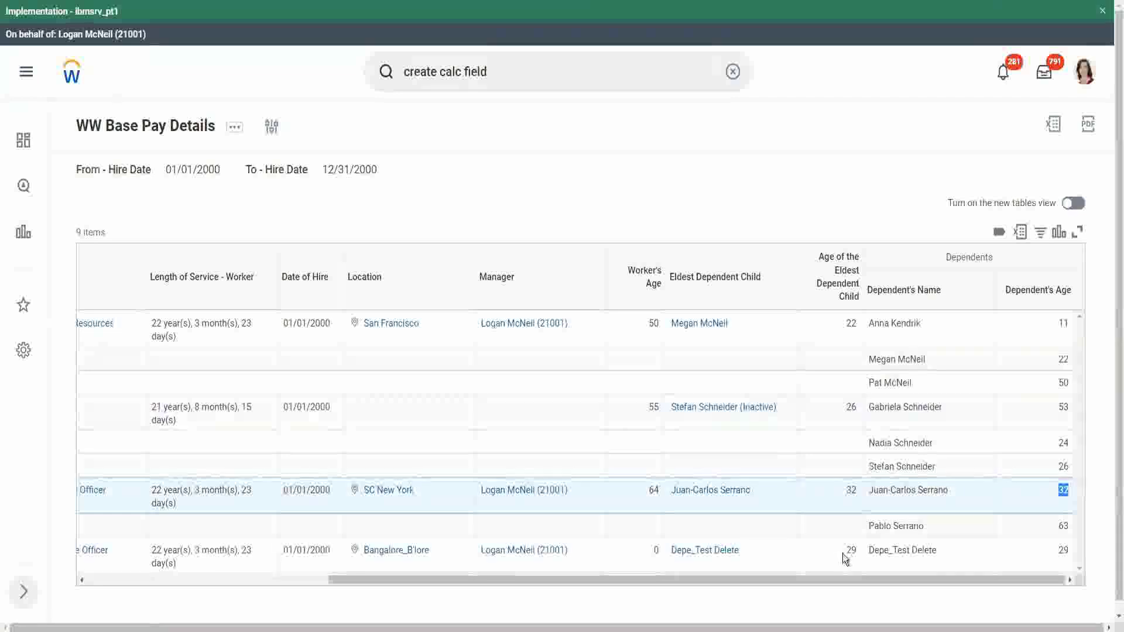
double_click(848, 551)
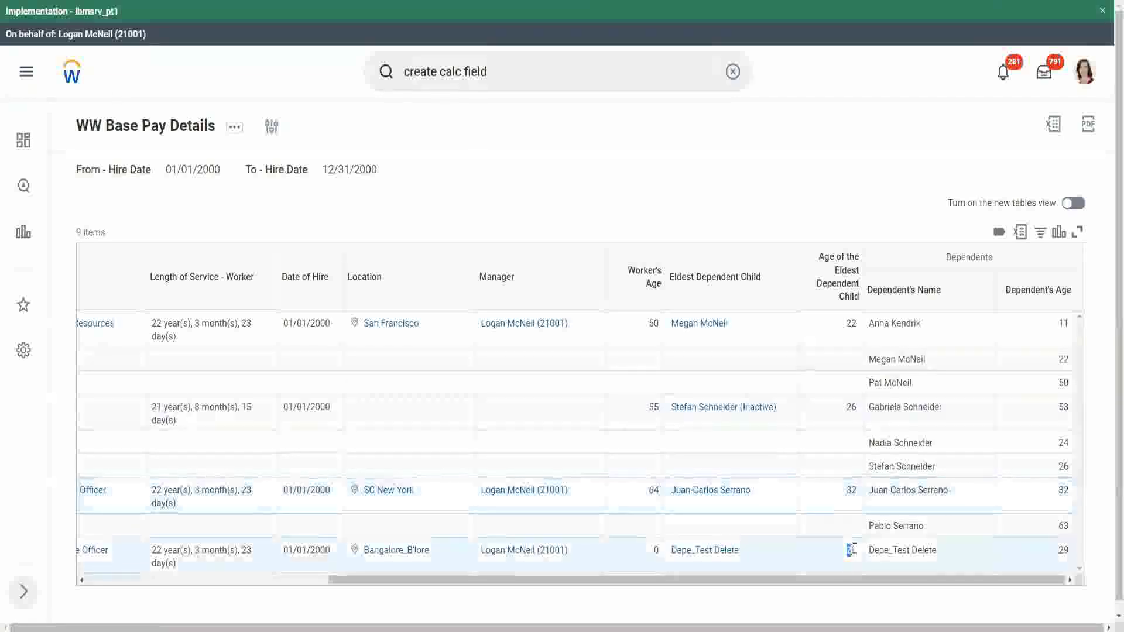
double_click(1062, 550)
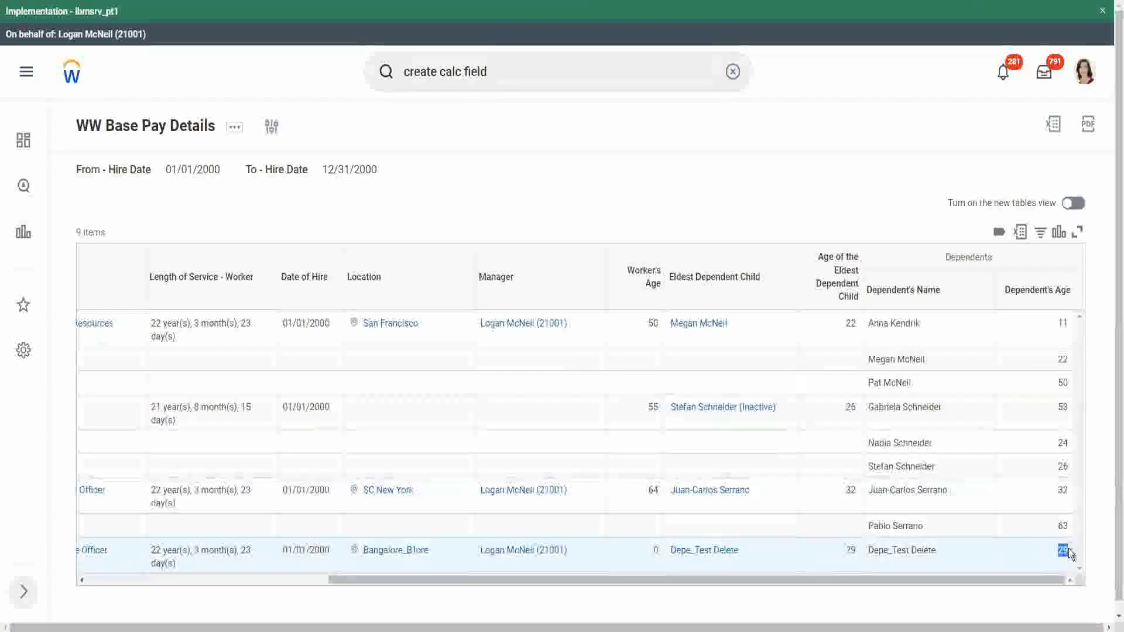
left_click(844, 179)
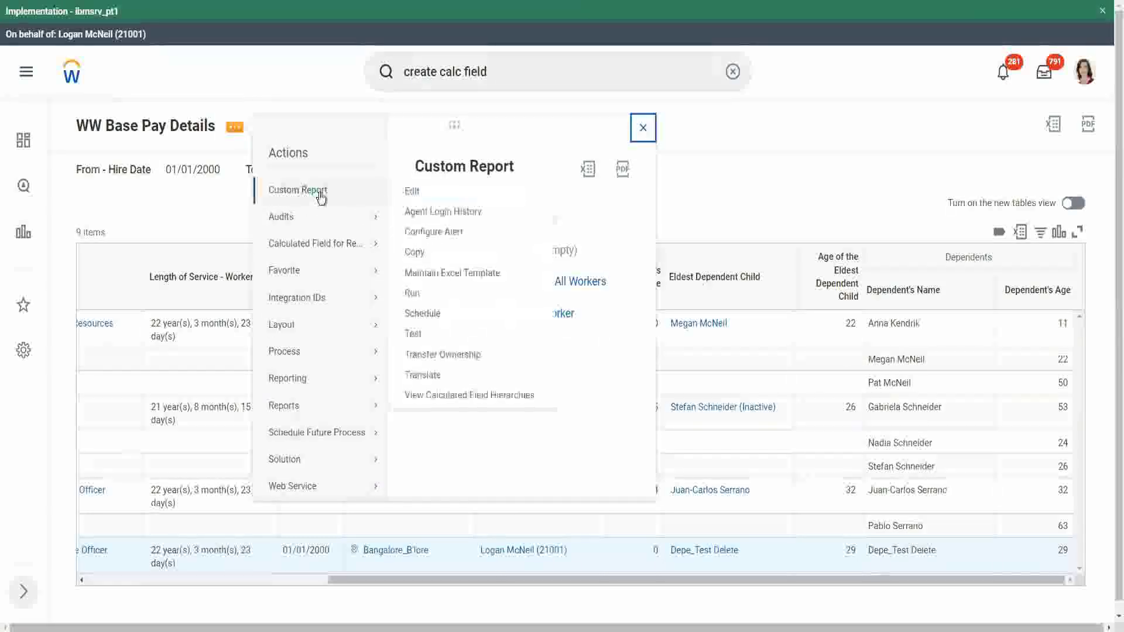
Open the report definition for editing and show its four filter conditions.
left_click(413, 192)
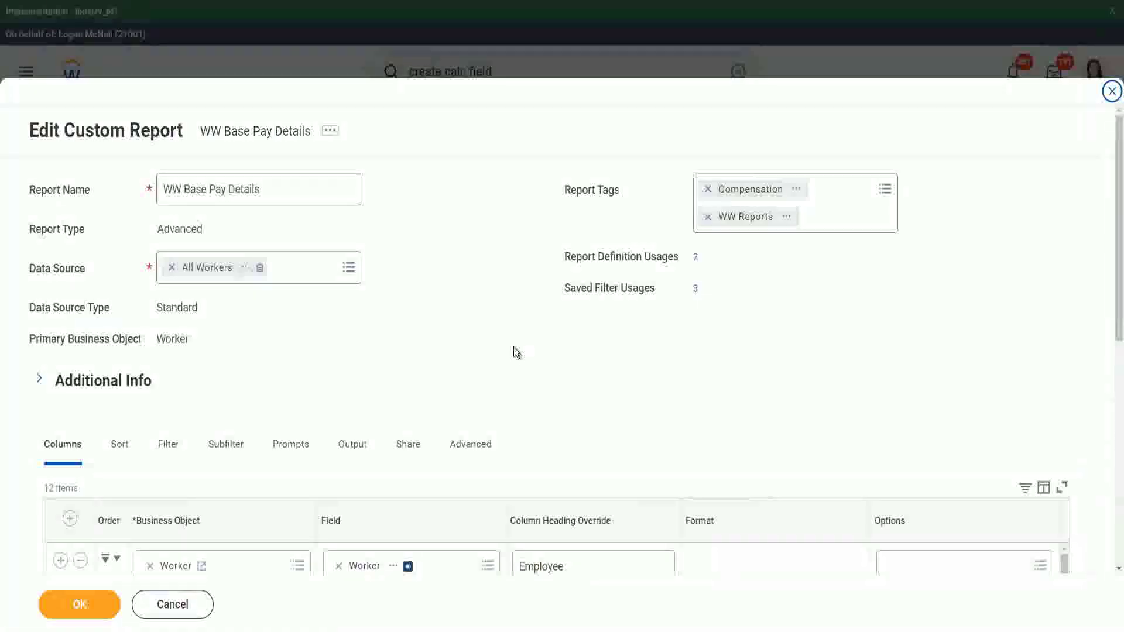
scroll(511, 296, "down", 3)
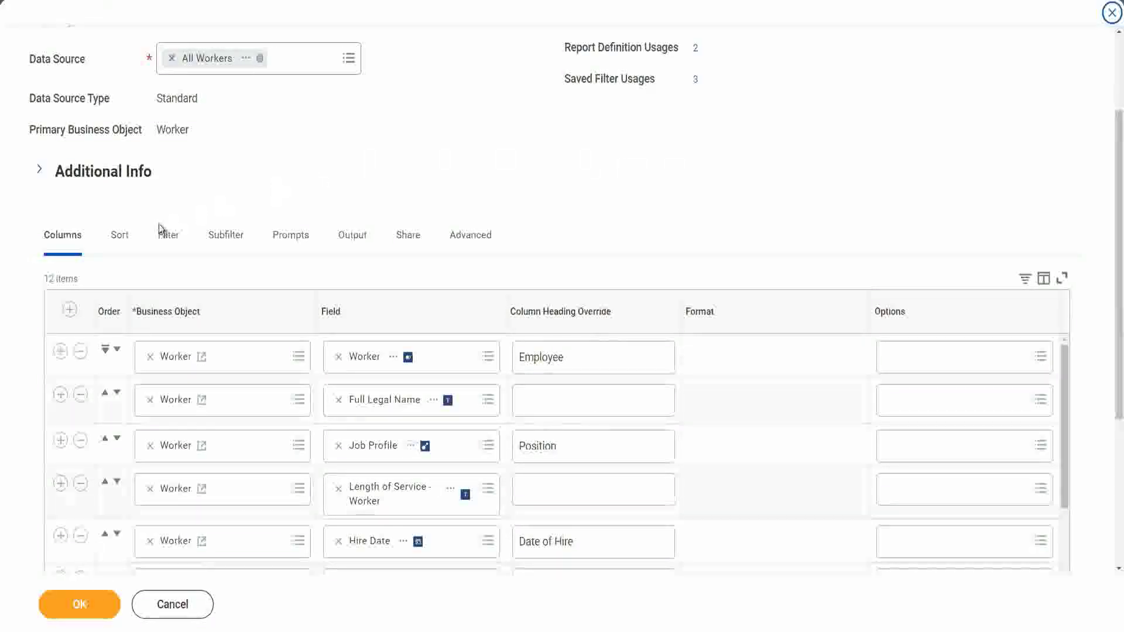
left_click(221, 248)
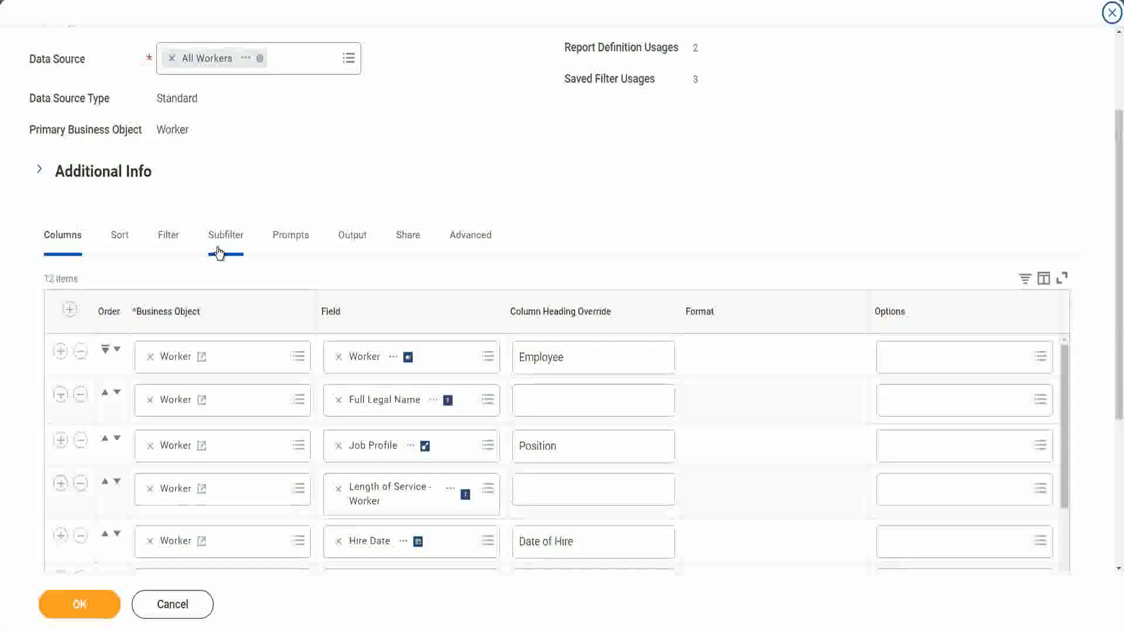
Add a filter row on CF-WW-LRV-Age of the eldest Dependent Child from the report's fields.
left_click(170, 235)
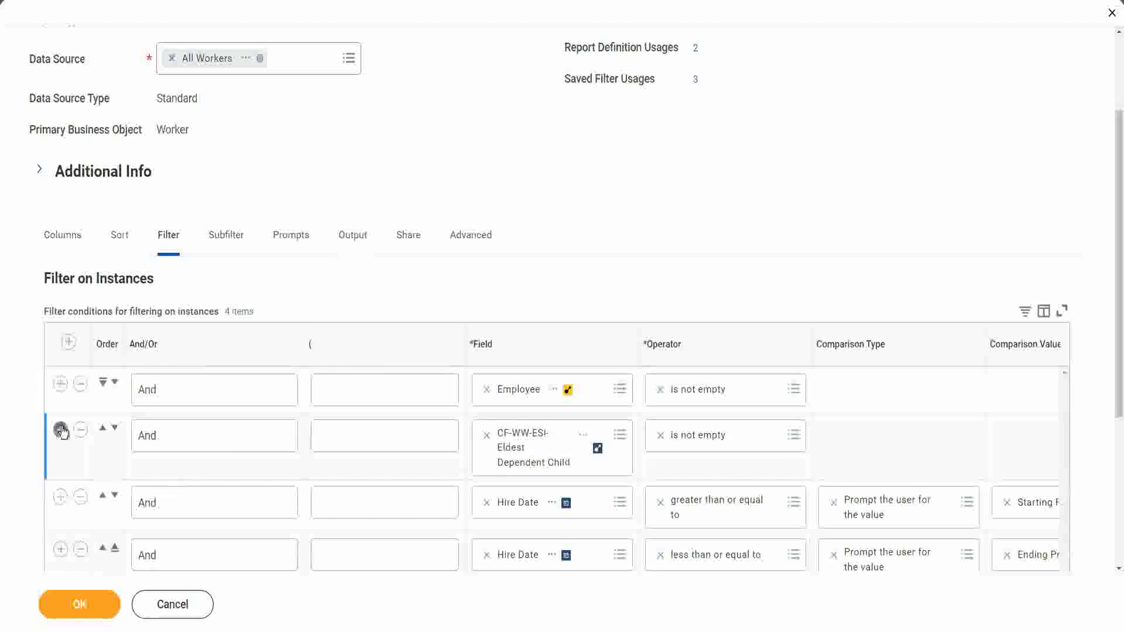
left_click(61, 431)
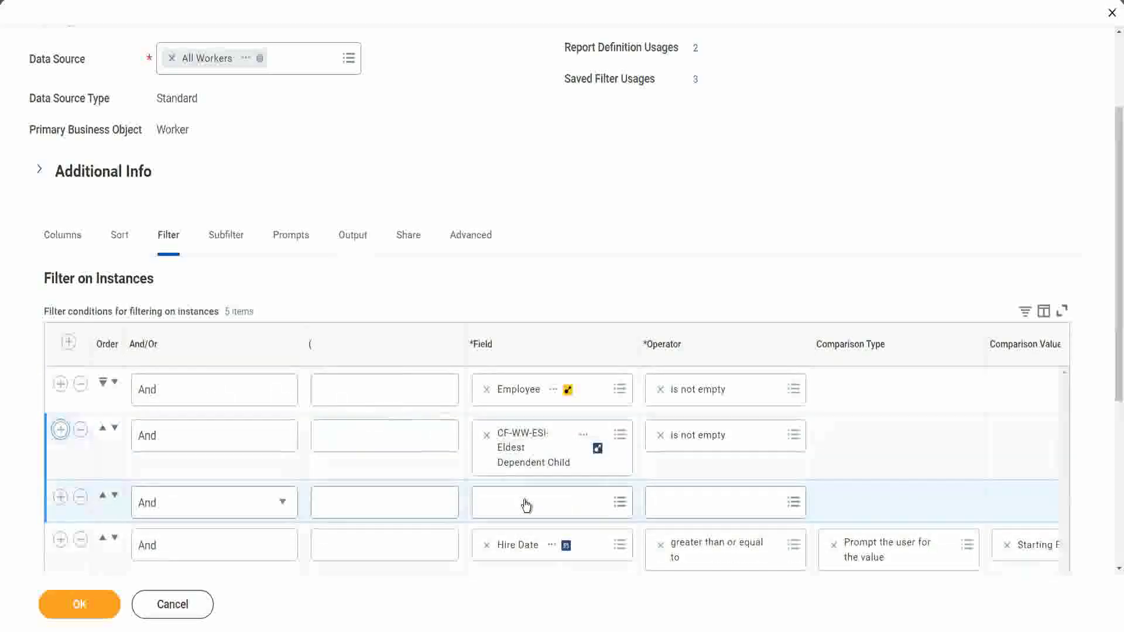
left_click(525, 505)
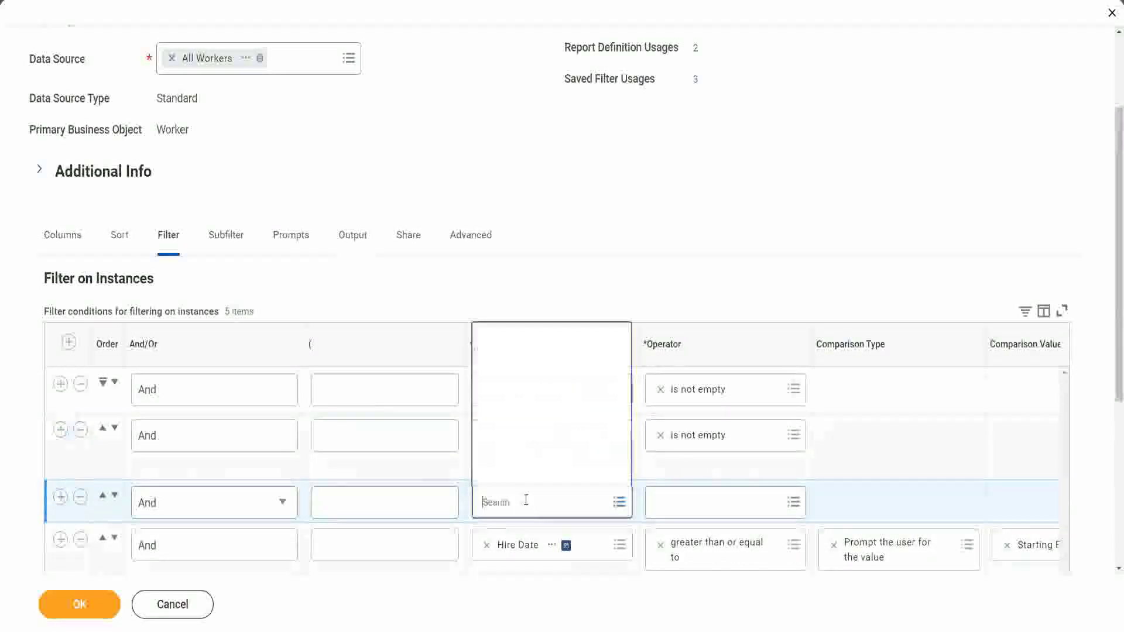
left_click(549, 339)
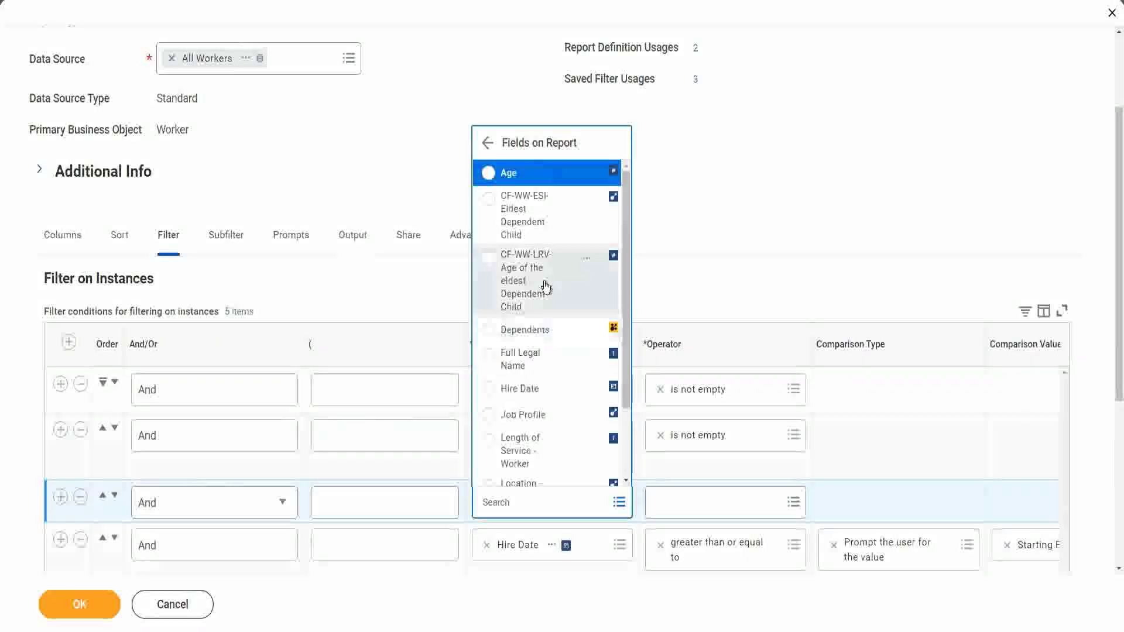
left_click(537, 282)
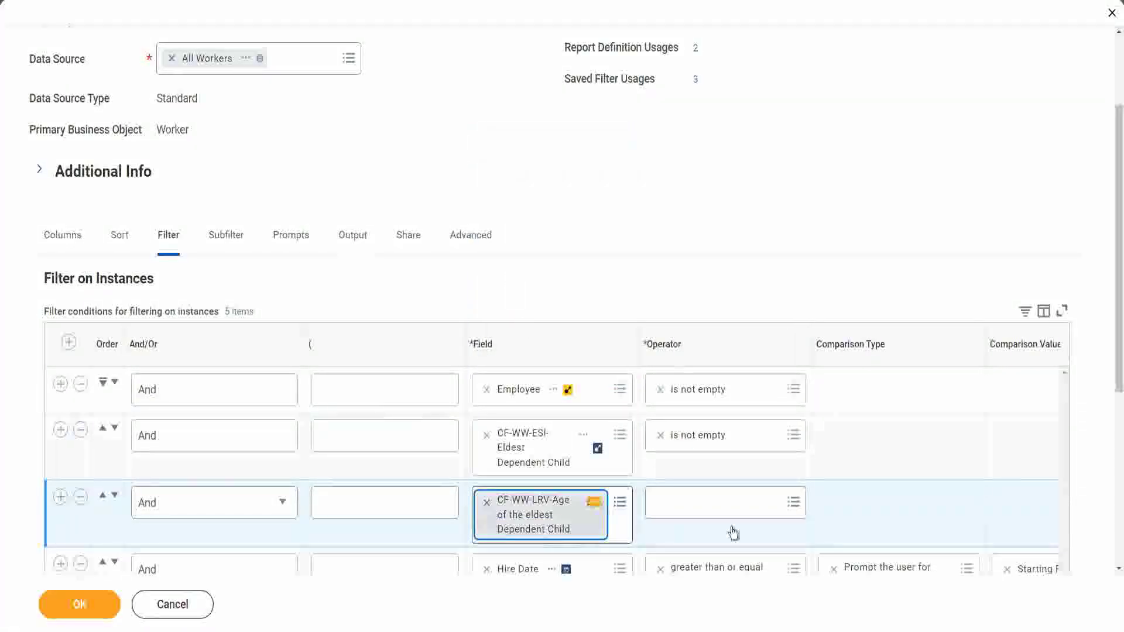
Set the operator to less than or equal to with value 30 and save the report definition.
left_click(729, 494)
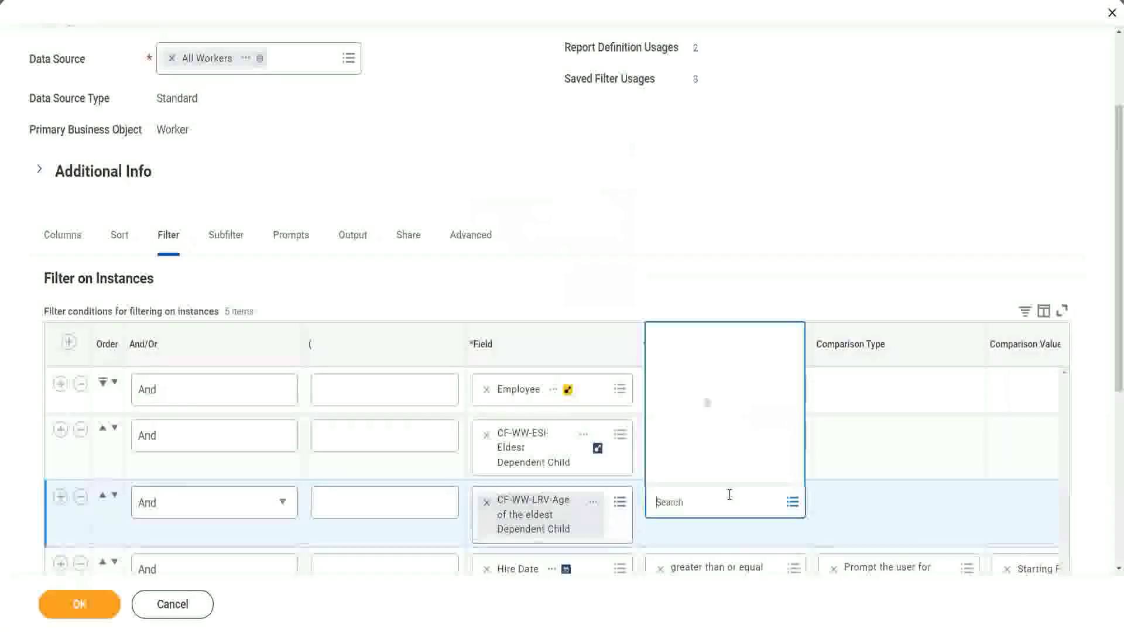
left_click(716, 444)
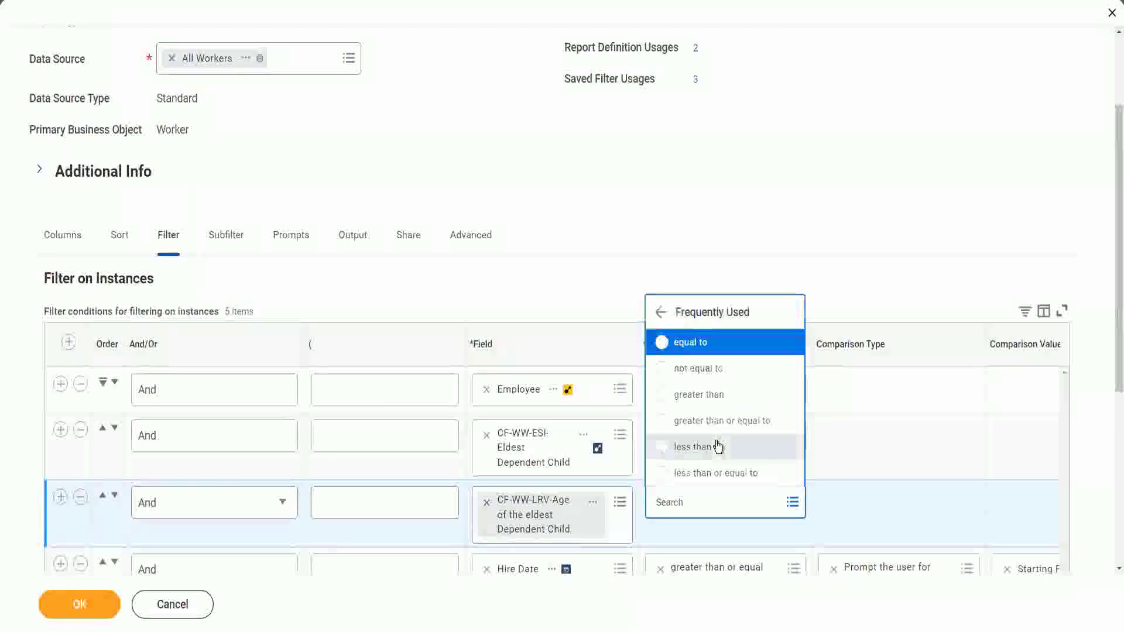
left_click(723, 479)
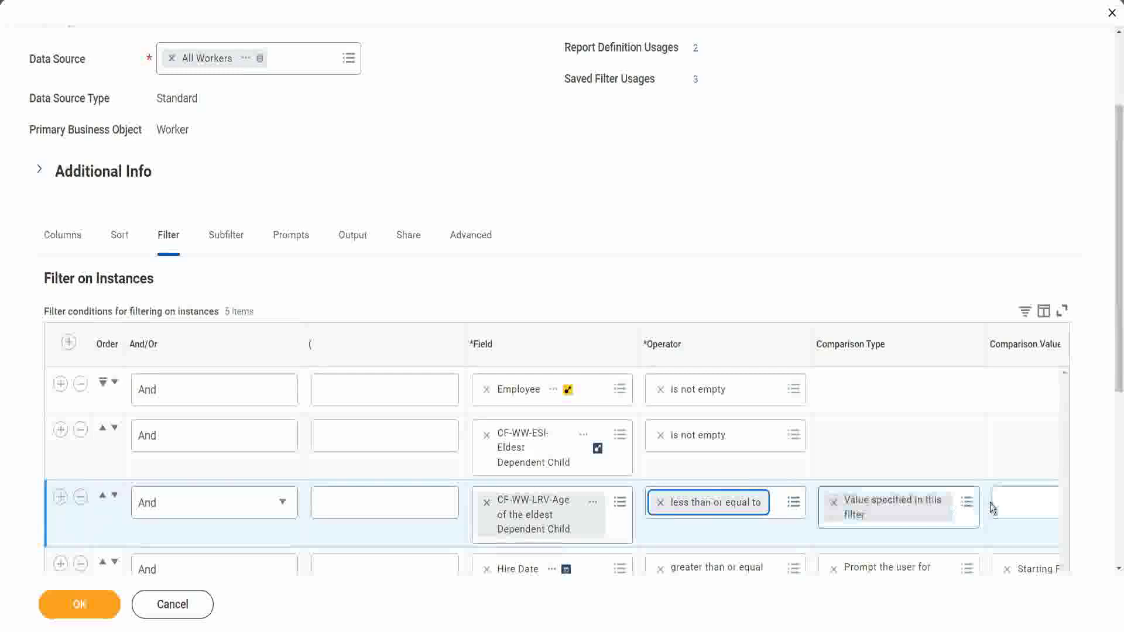
scroll(596, 546, "down", 3)
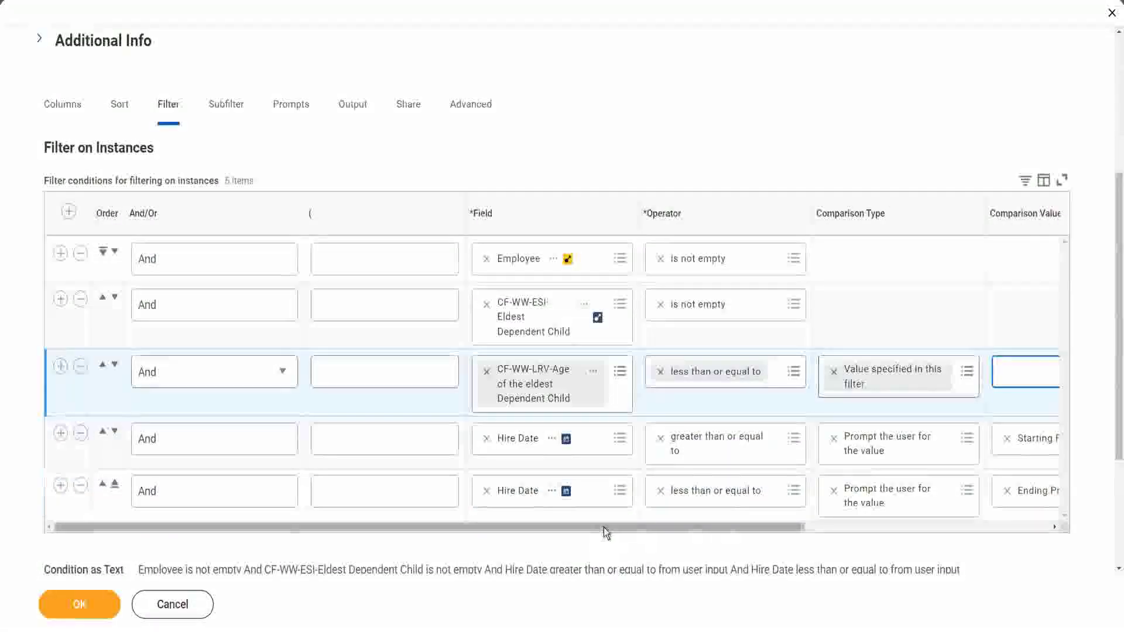
left_click_drag(604, 528, 848, 528)
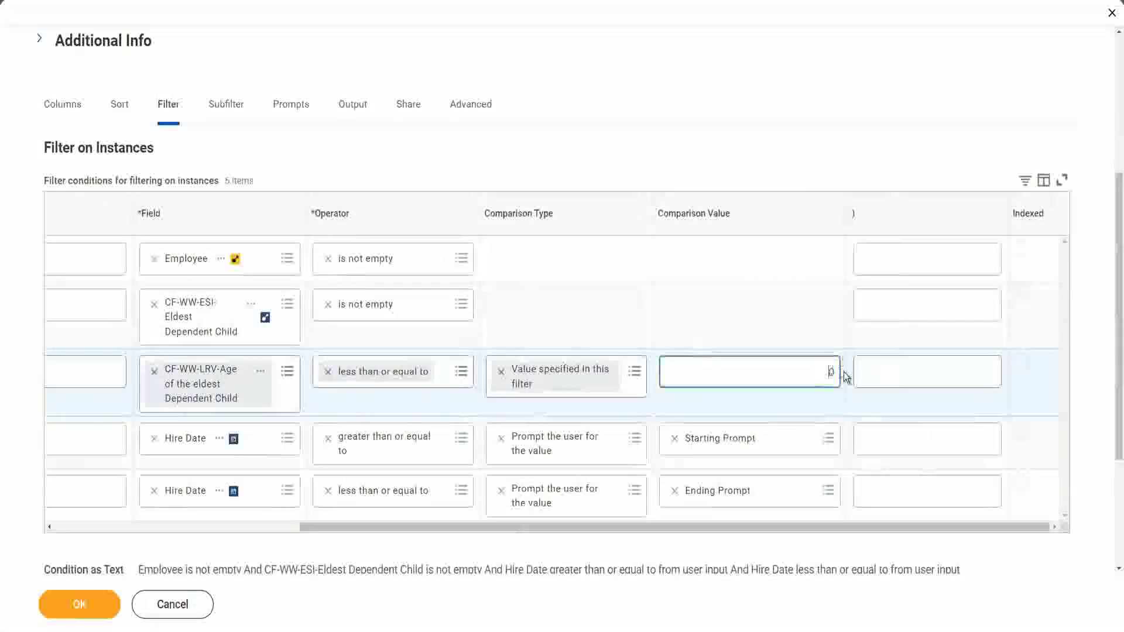
type("30")
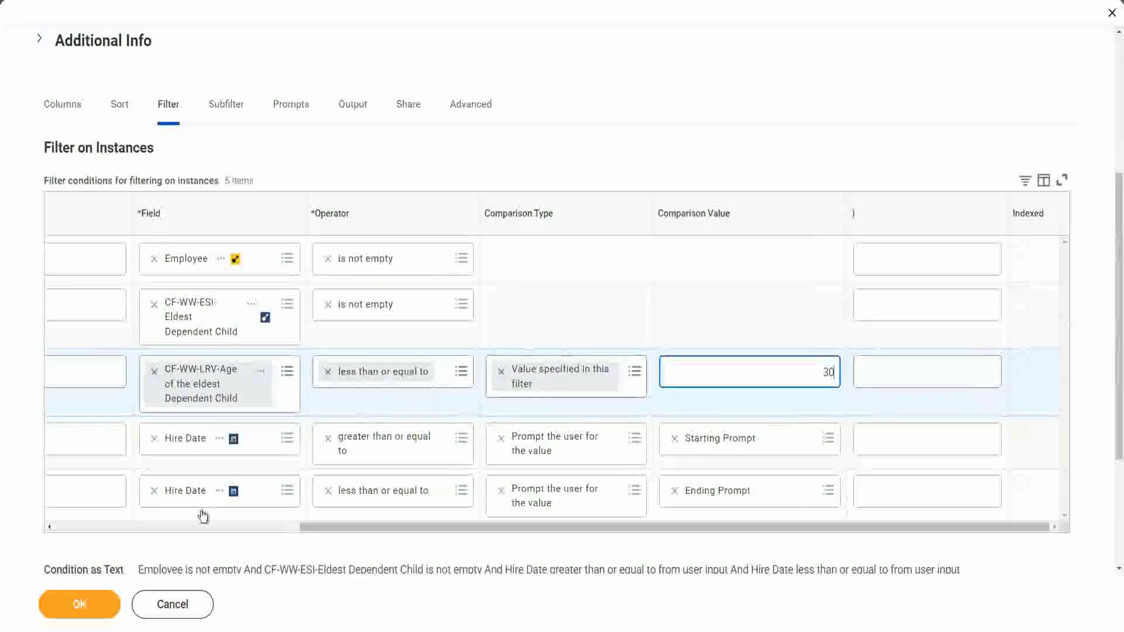
left_click(80, 619)
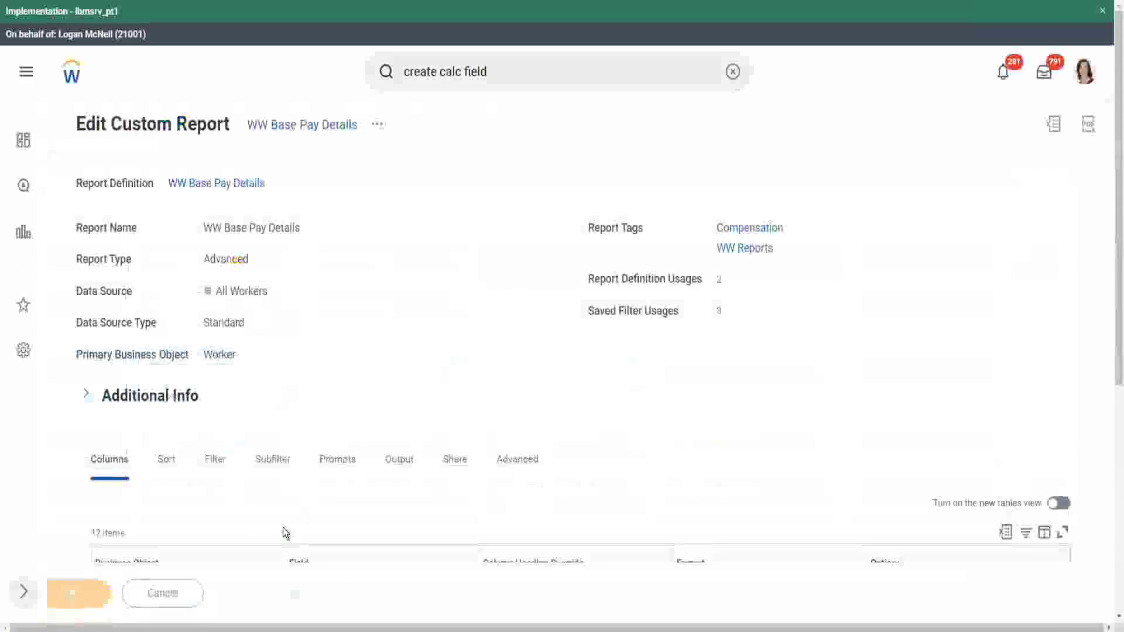
Run the report with the saved 2000 hire-date filter, producing 7 workers.
left_click(120, 595)
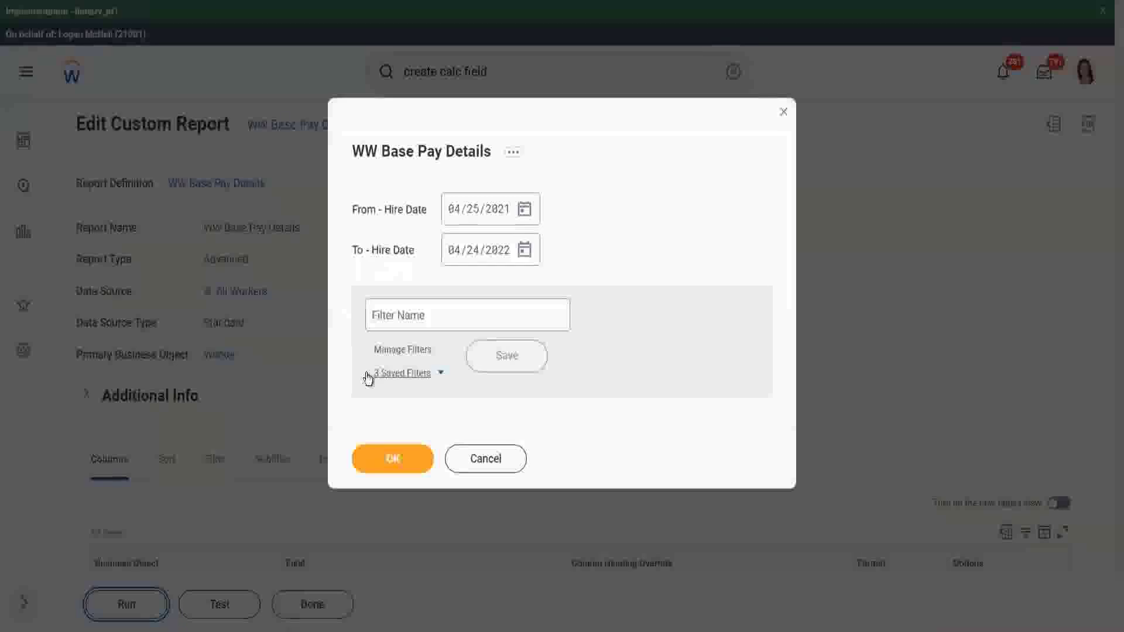
left_click(441, 375)
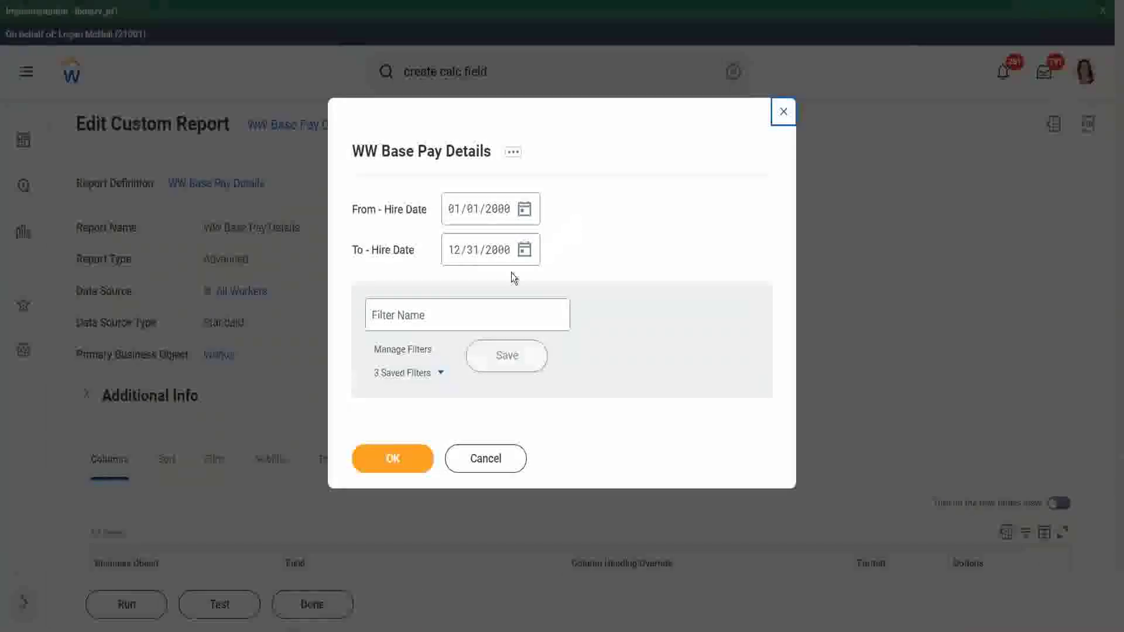
left_click(392, 463)
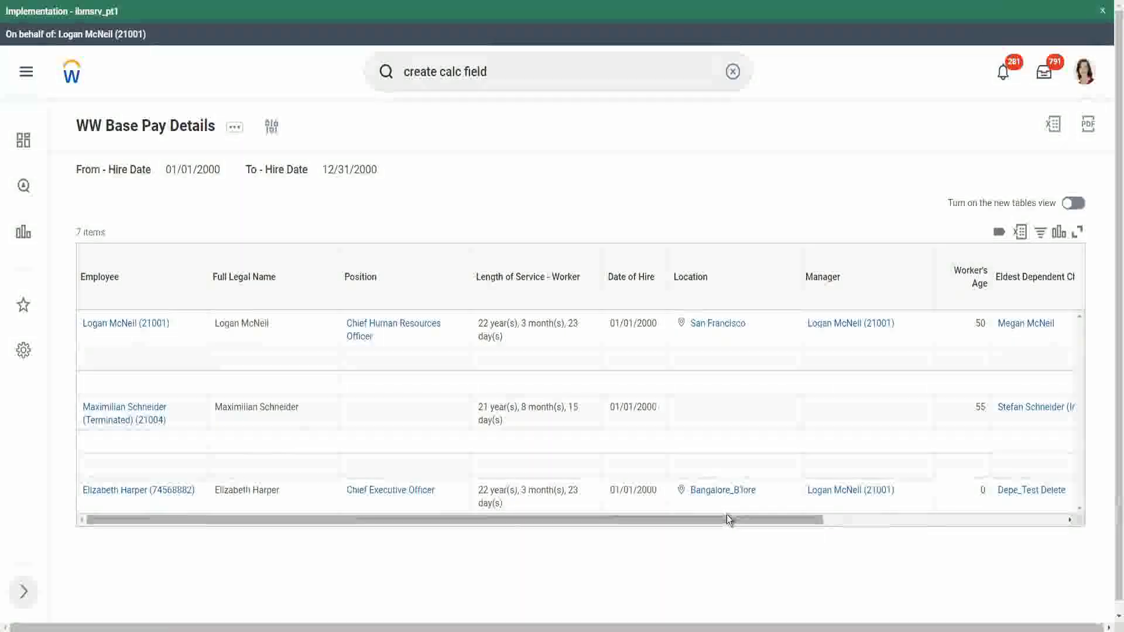
left_click_drag(727, 519, 960, 531)
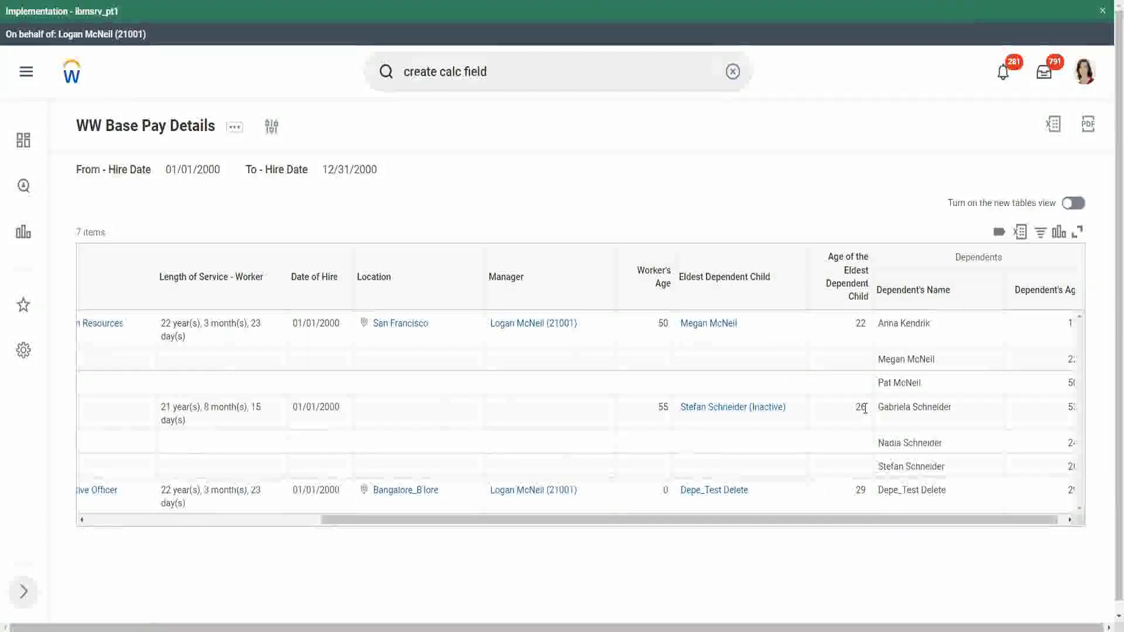
double_click(862, 491)
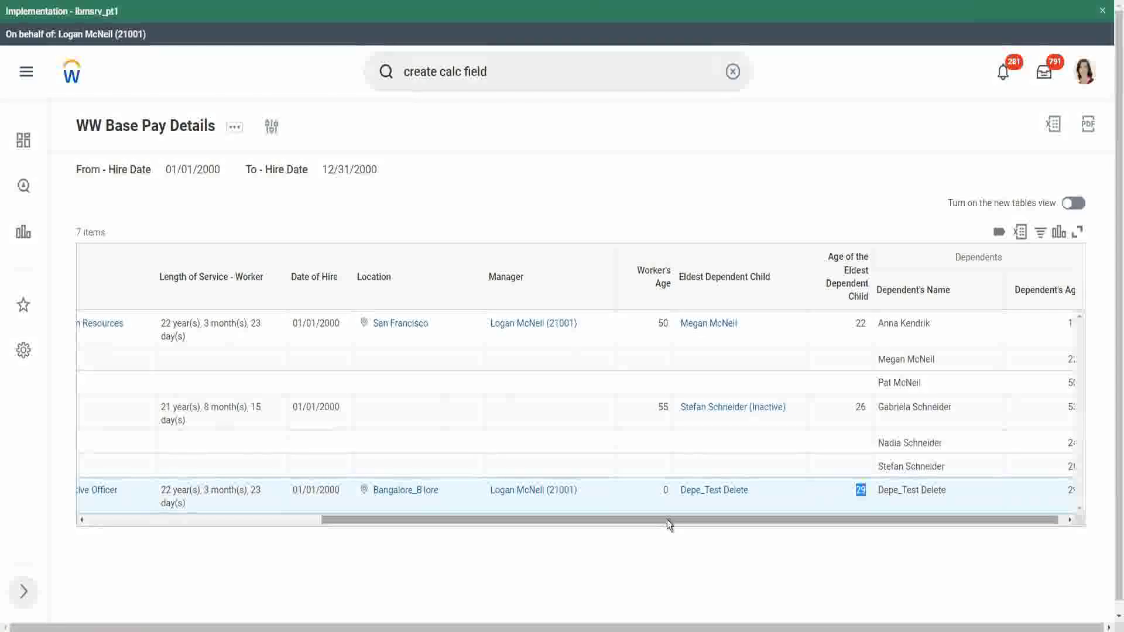
left_click_drag(667, 523, 321, 528)
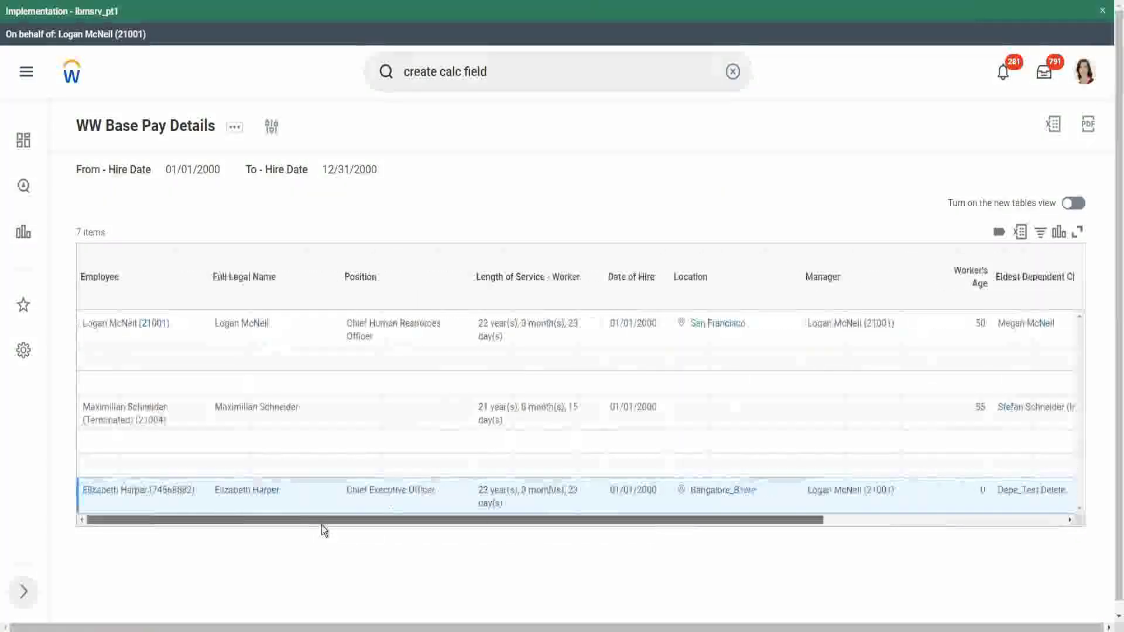